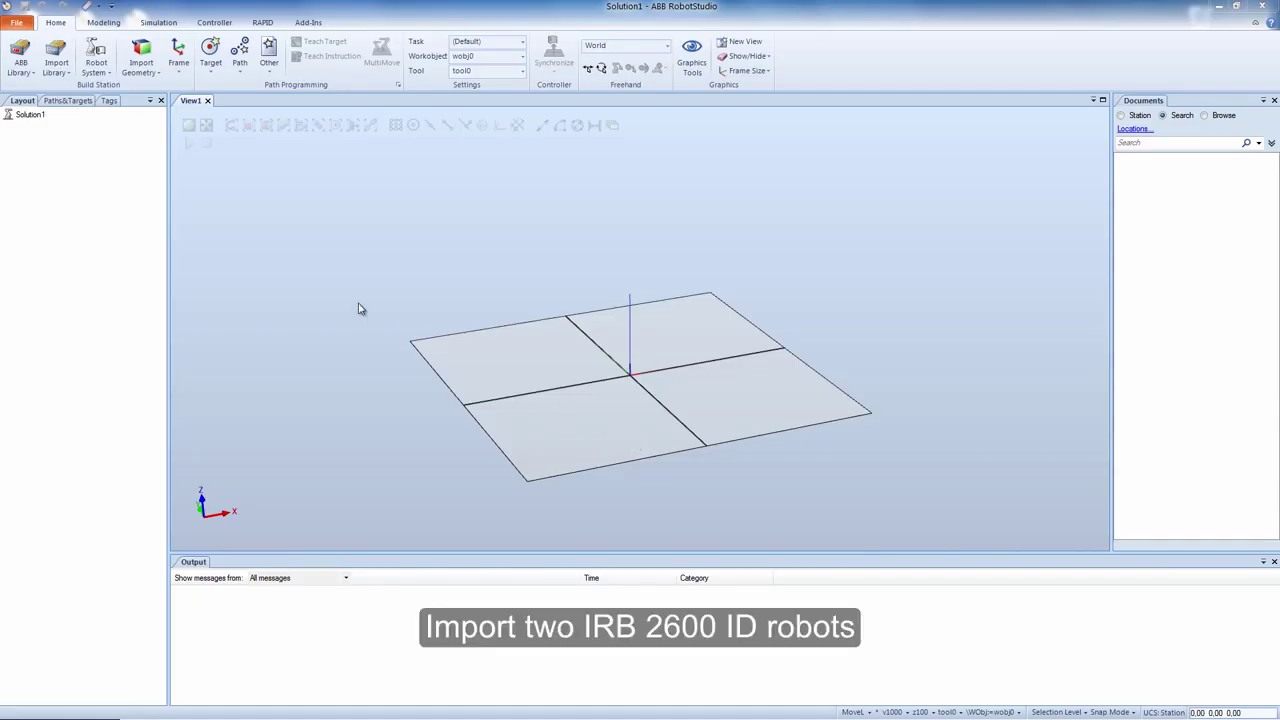
- Import two IRB 2600ID robots from the ABB Library into the station
left_click(24, 64)
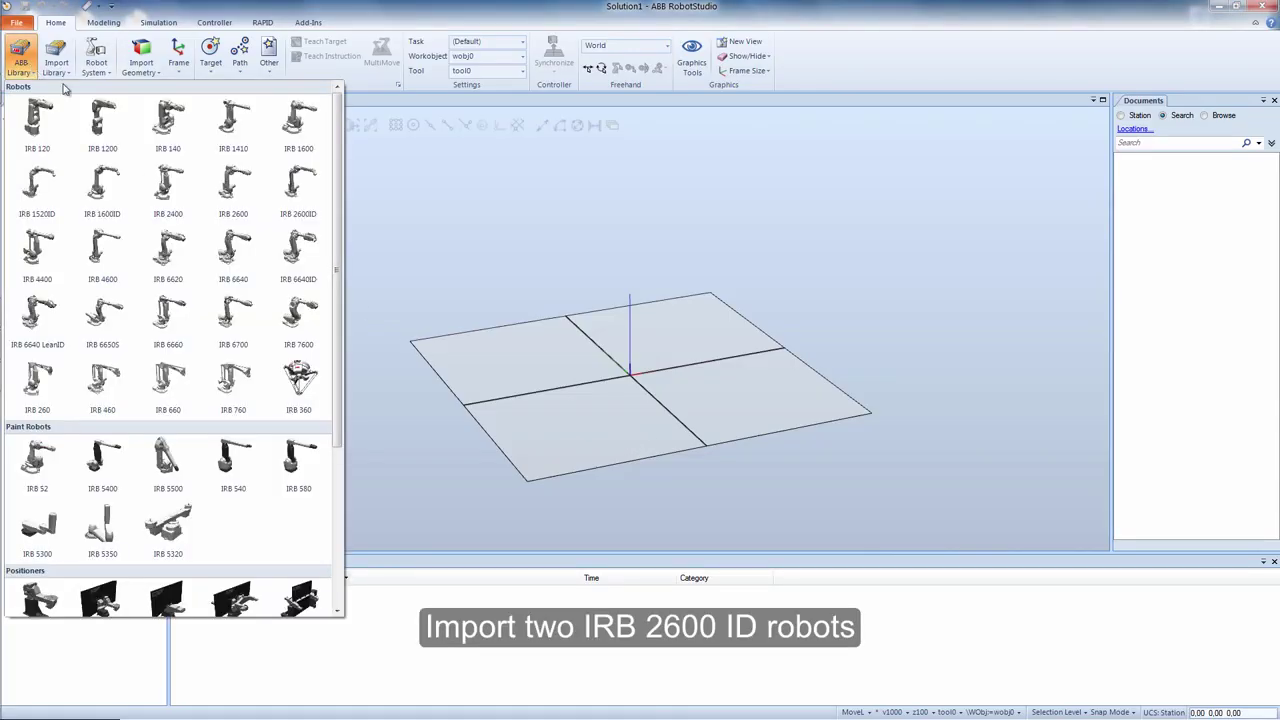
left_click(304, 193)
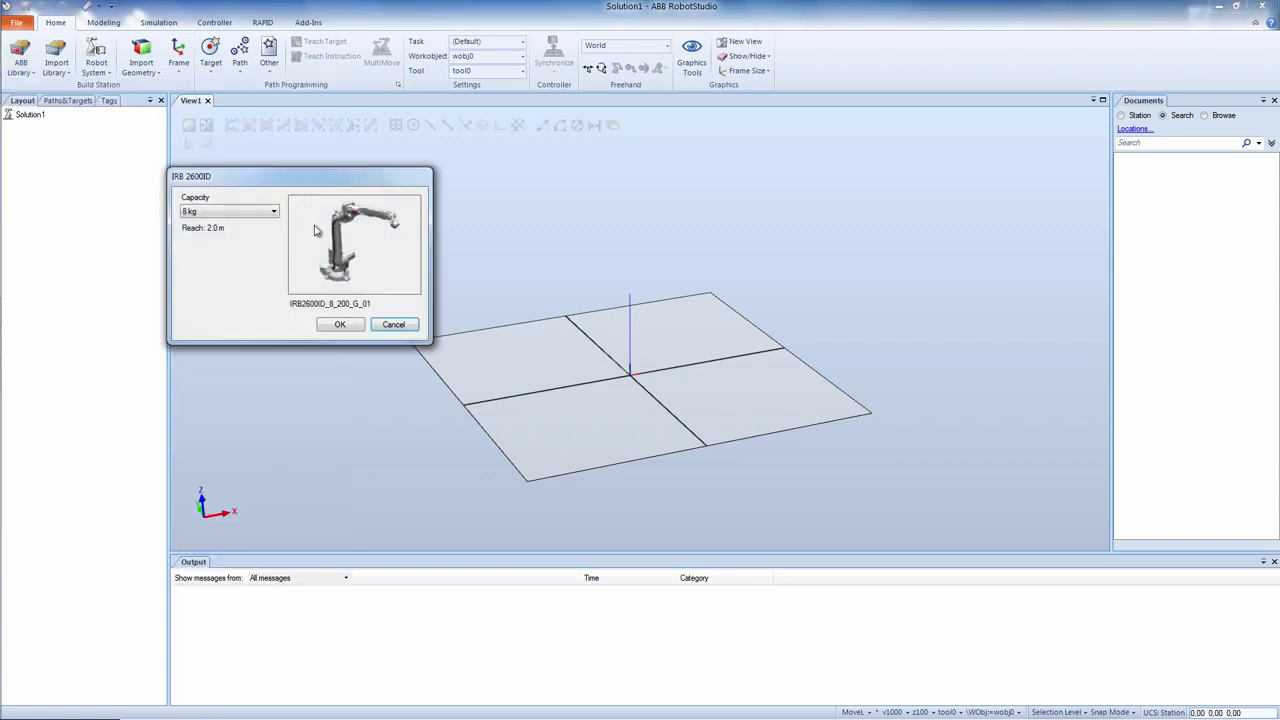
left_click(340, 324)
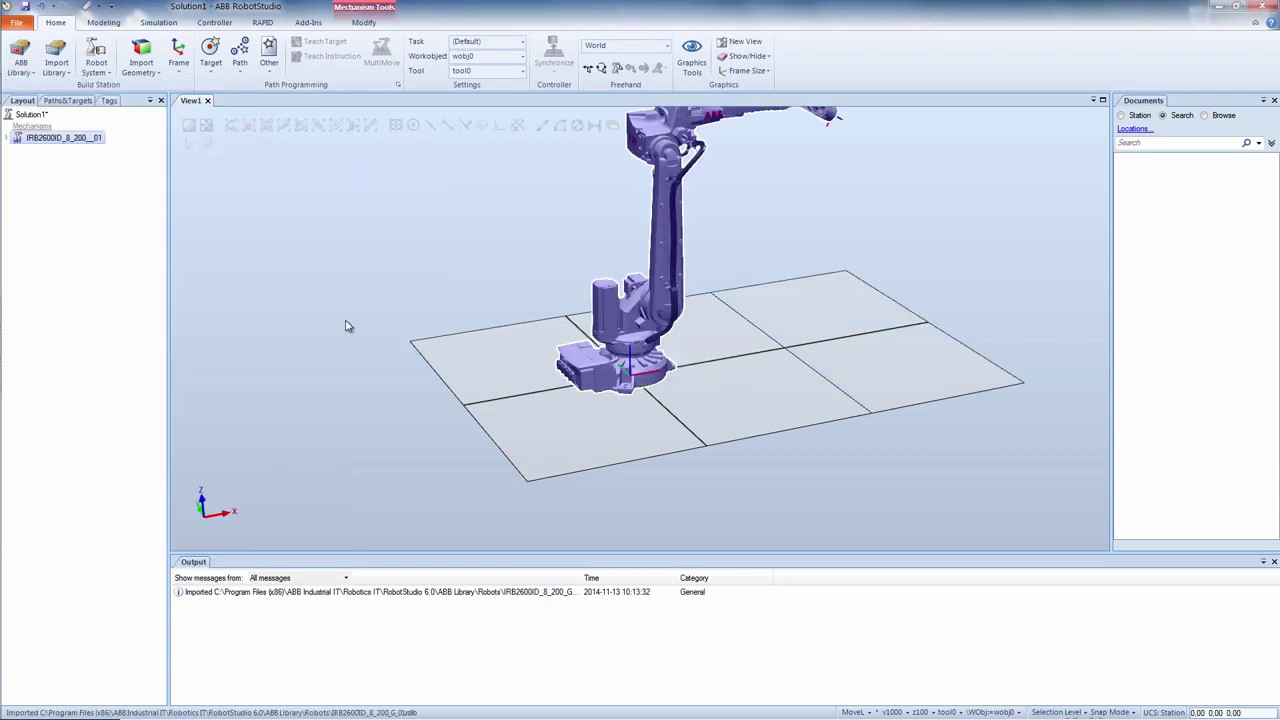
left_click(30, 64)
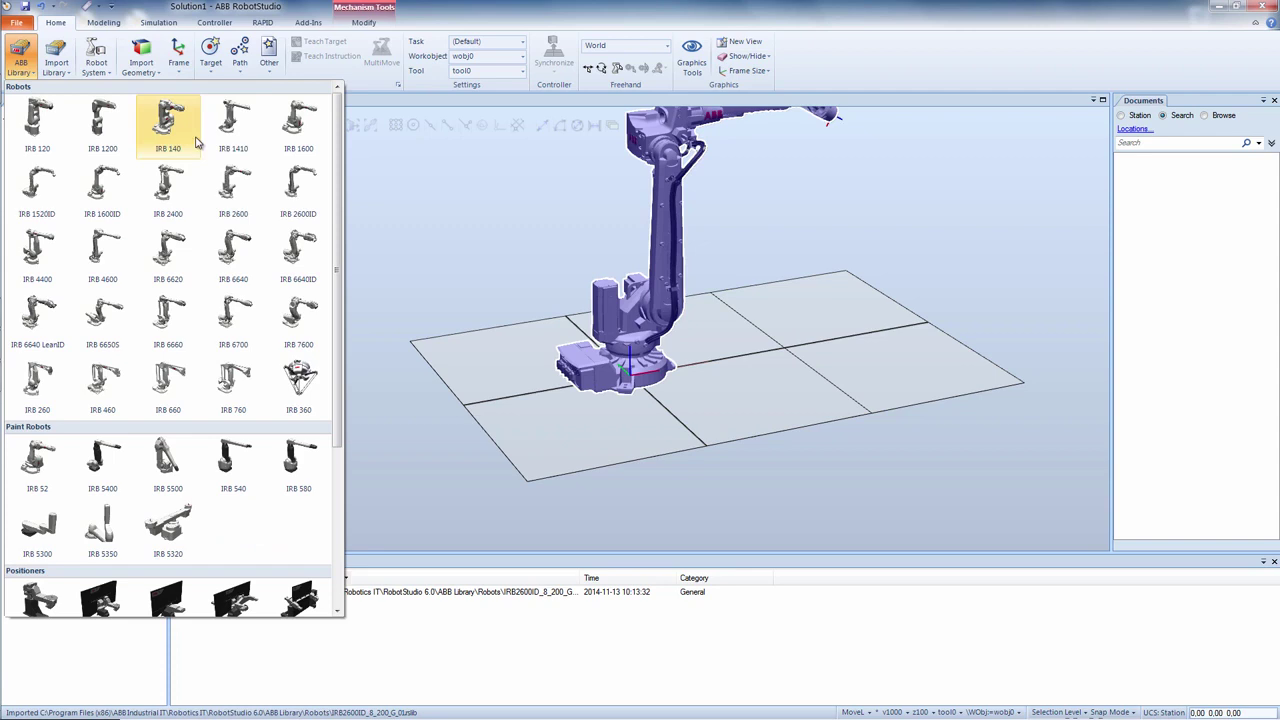
left_click(290, 185)
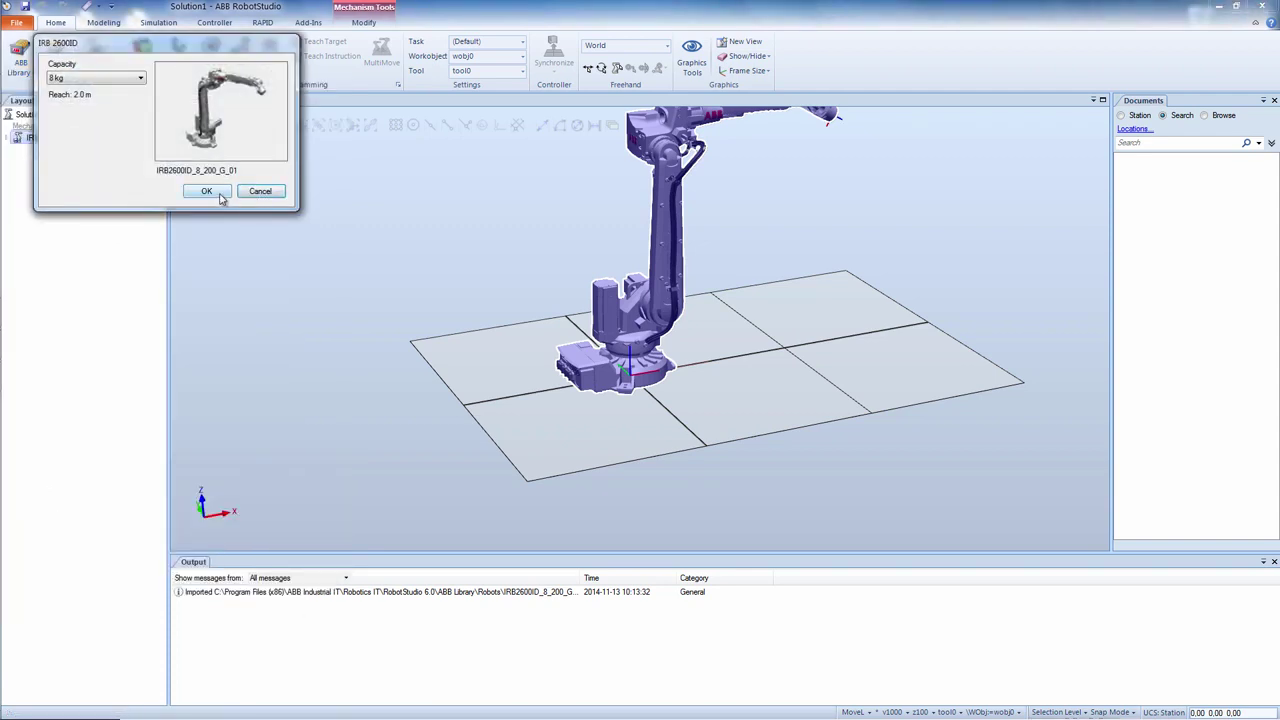
left_click(221, 197)
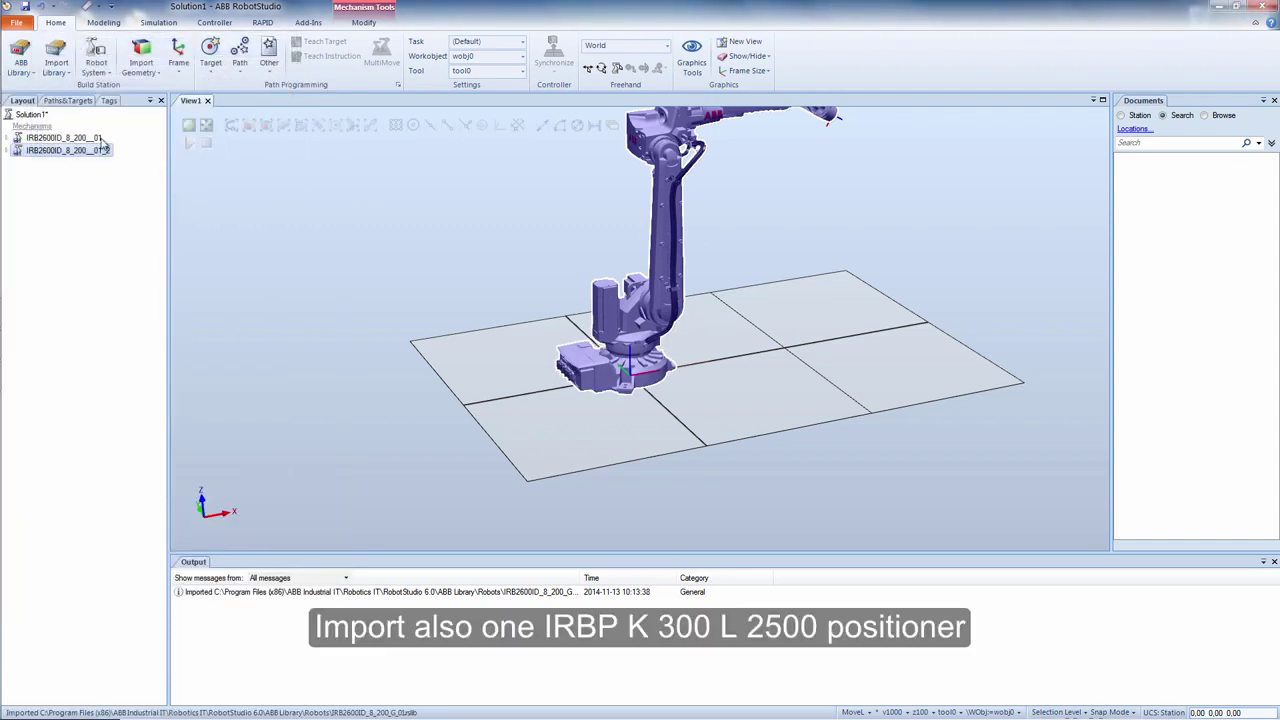
- Add an IRBP K positioner with 2500 mm length to the station
left_click(20, 55)
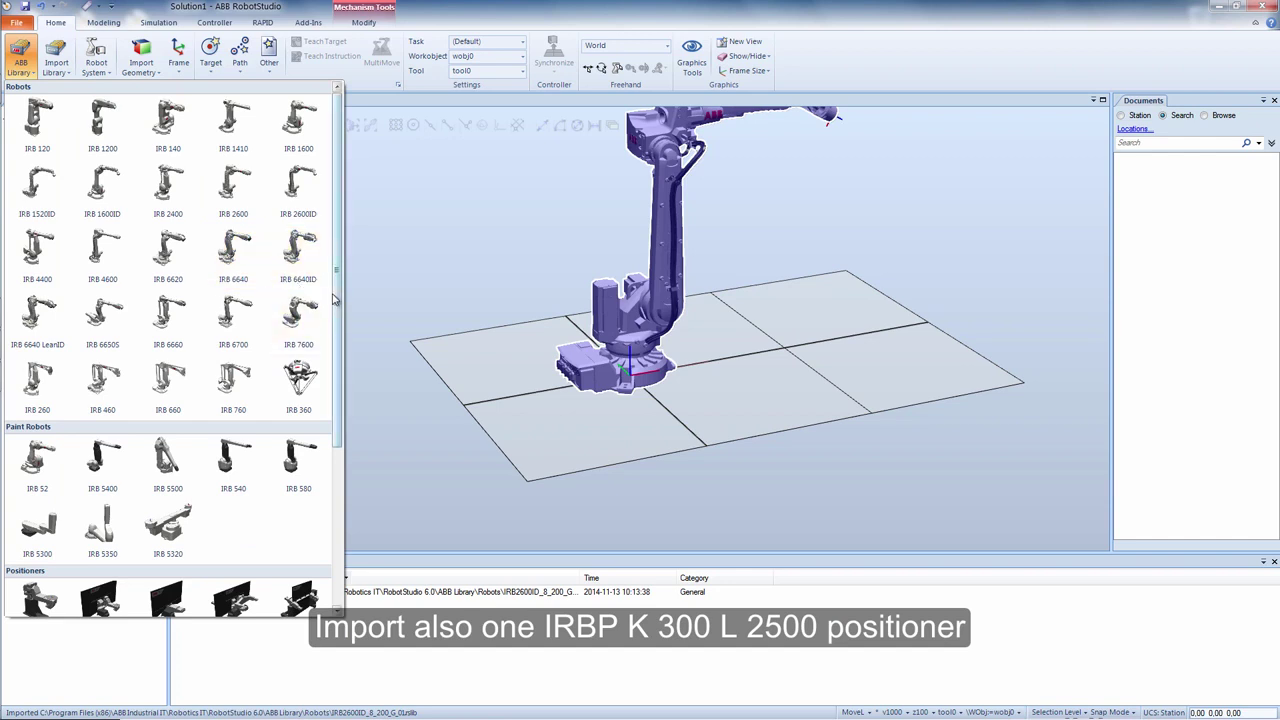
left_click_drag(337, 300, 338, 393)
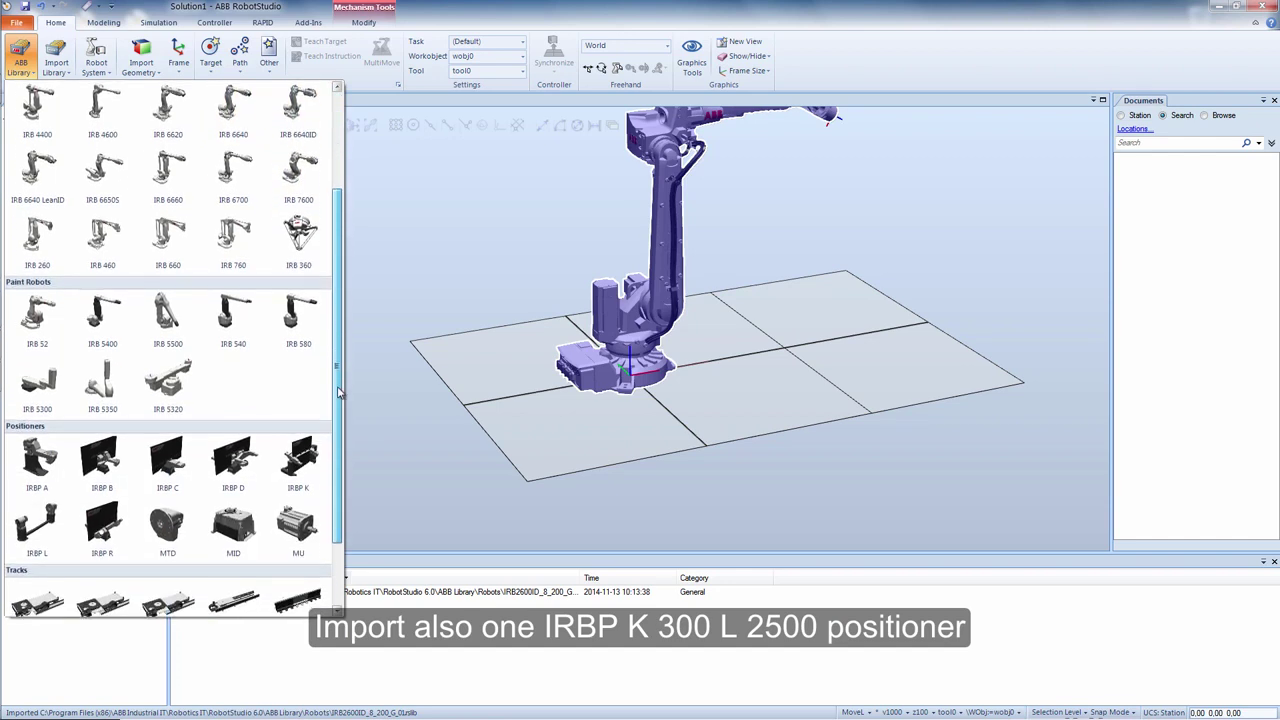
left_click(314, 458)
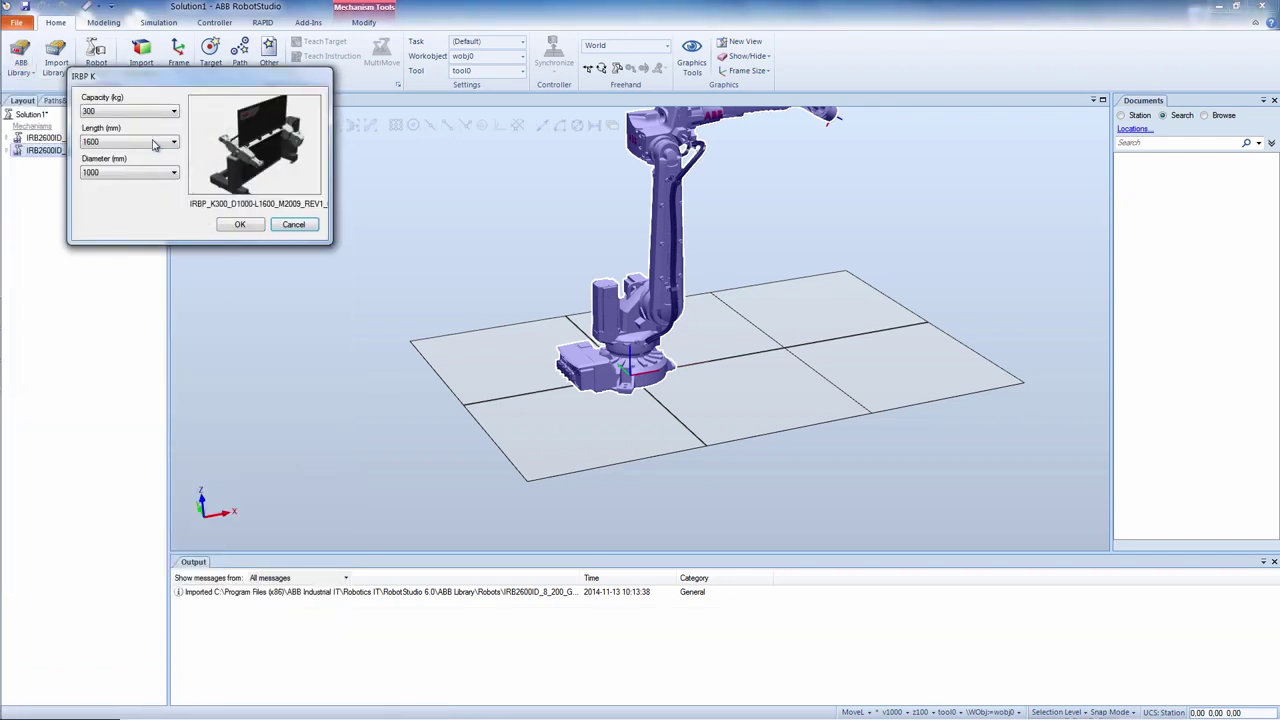
left_click(155, 145)
left_click(147, 172)
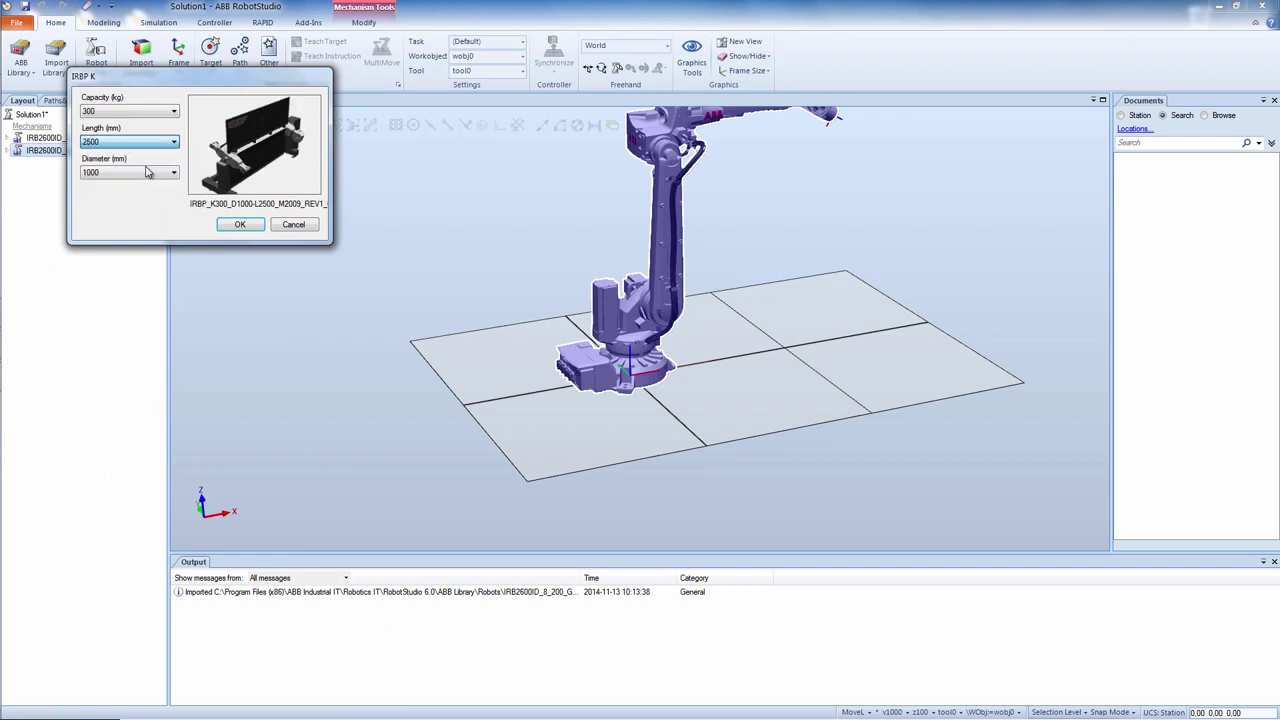
left_click(240, 230)
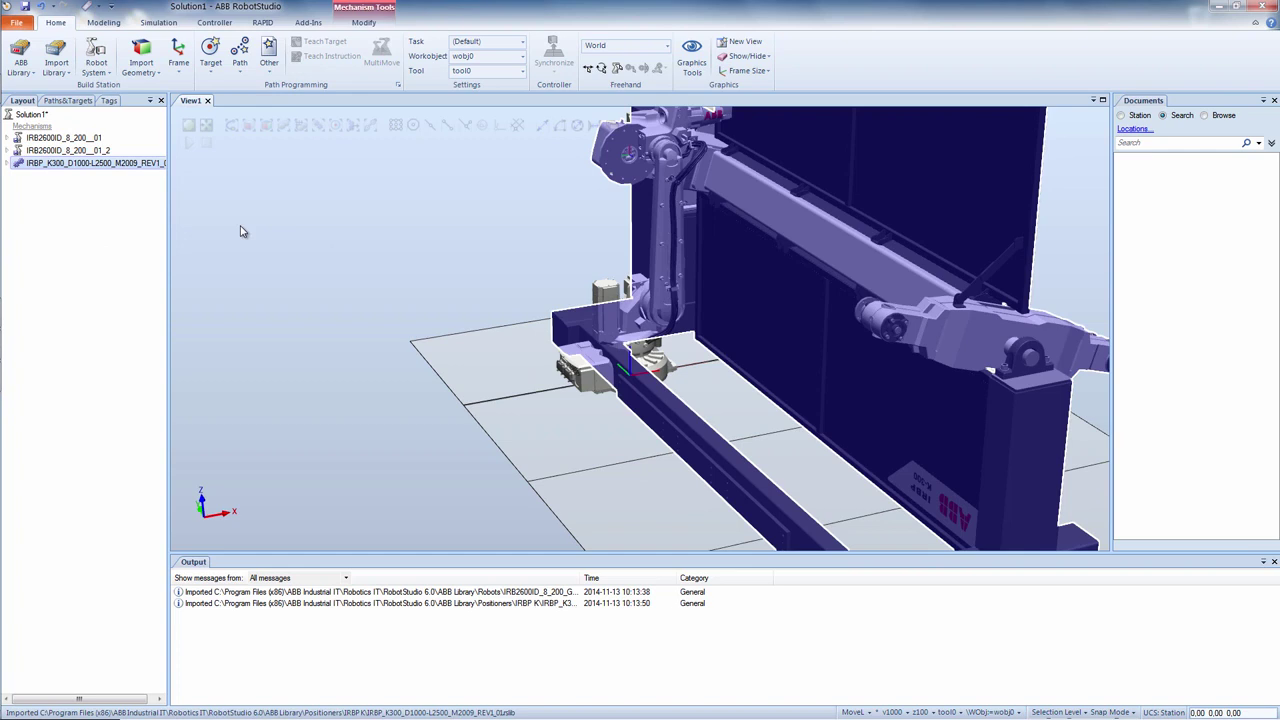
left_click(240, 230)
scroll(258, 258, "down", 5)
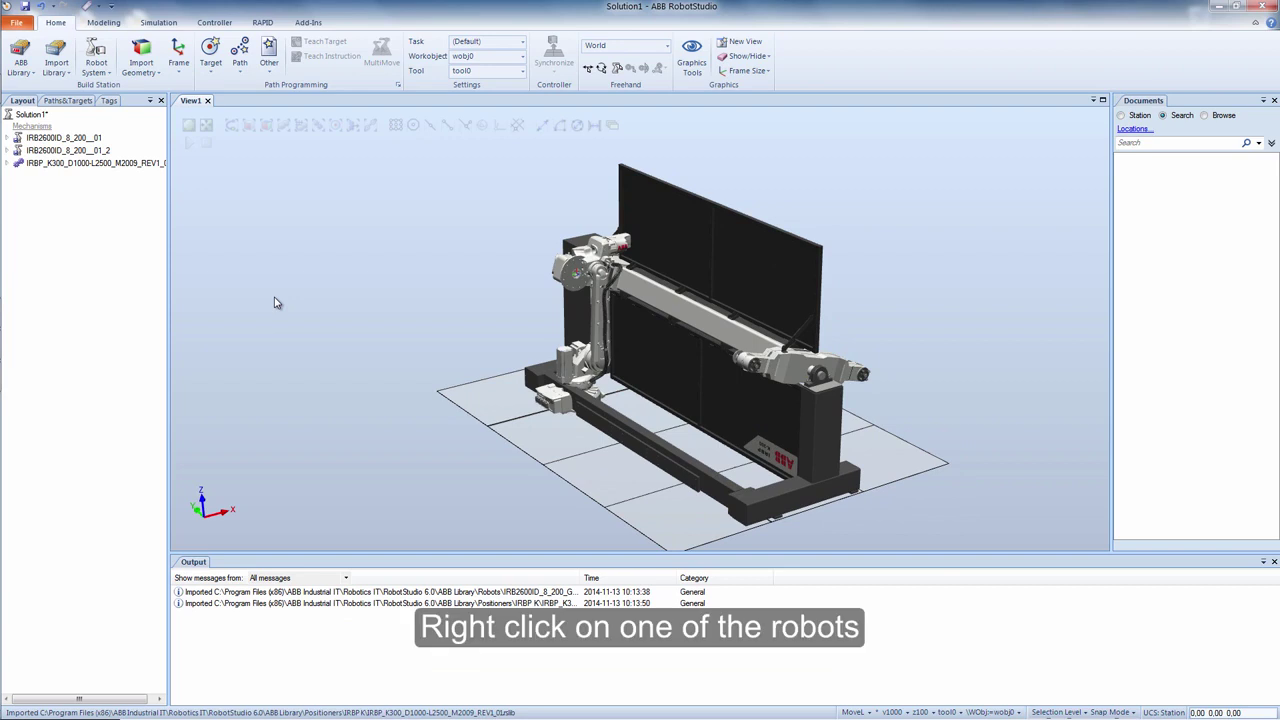
- Raise the first IRB 2600ID robot to Z 840
right_click(97, 141)
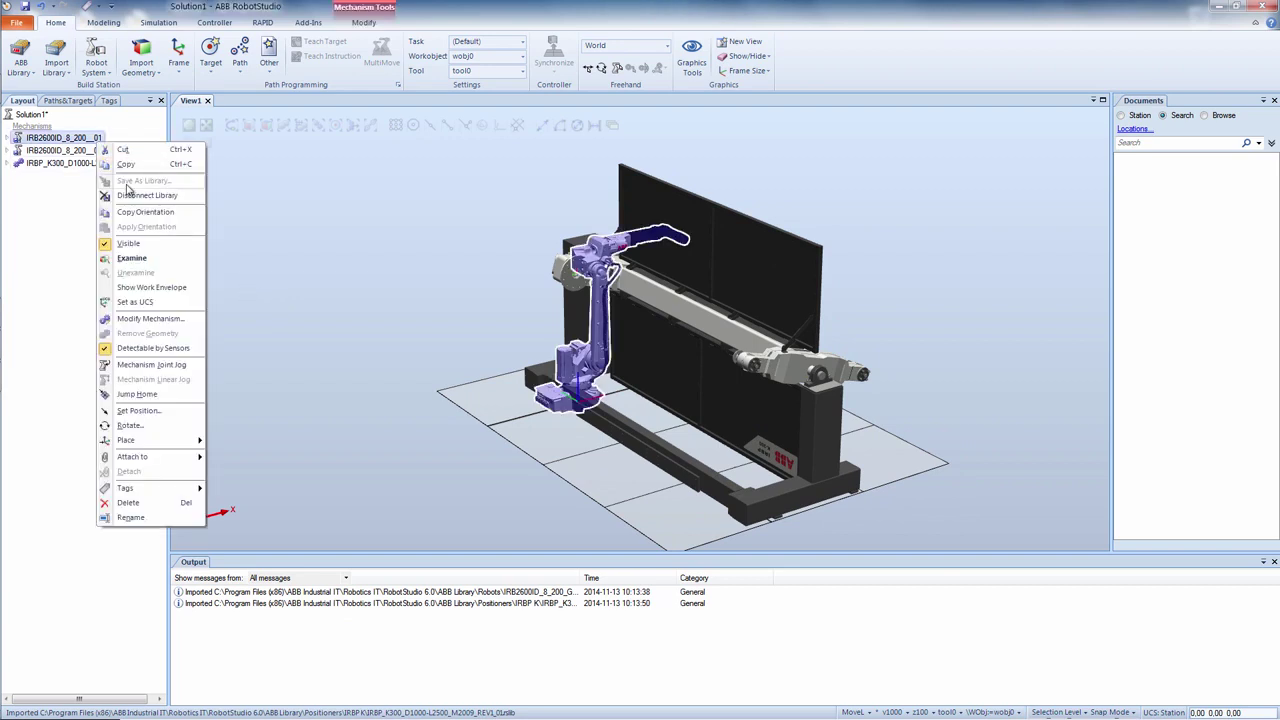
left_click(138, 410)
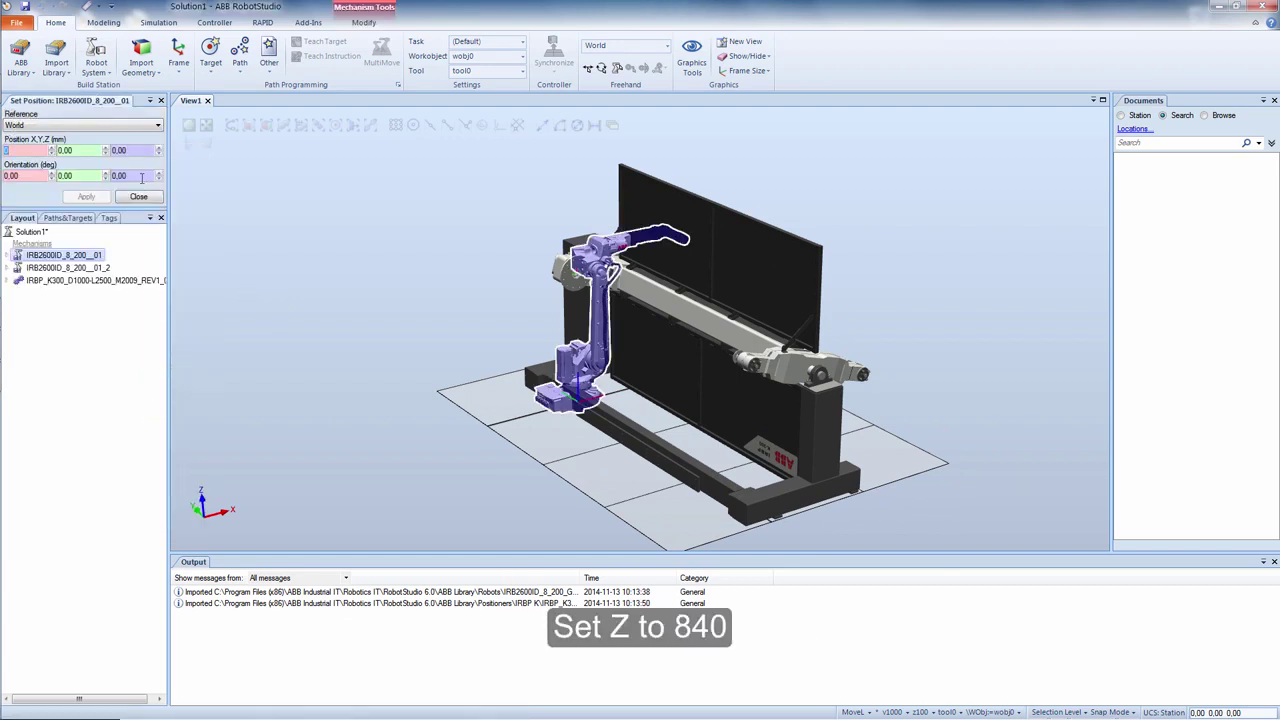
left_click(135, 150)
type("84")
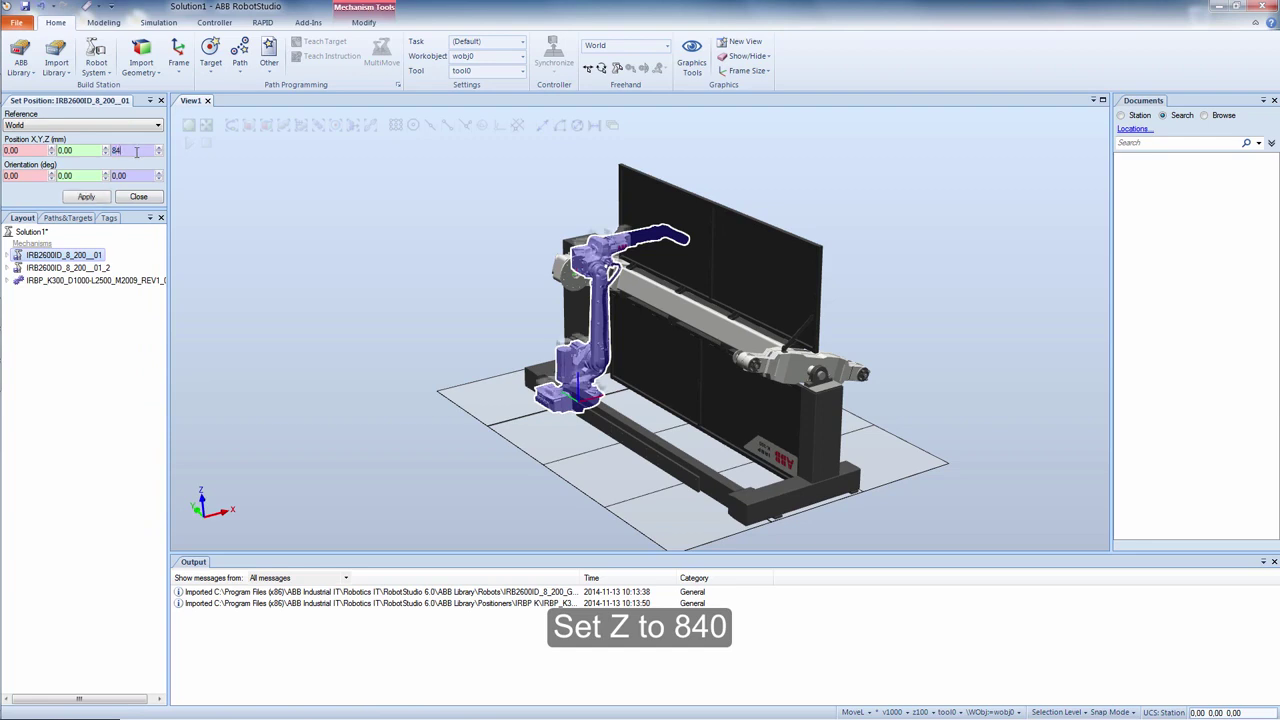
type("0")
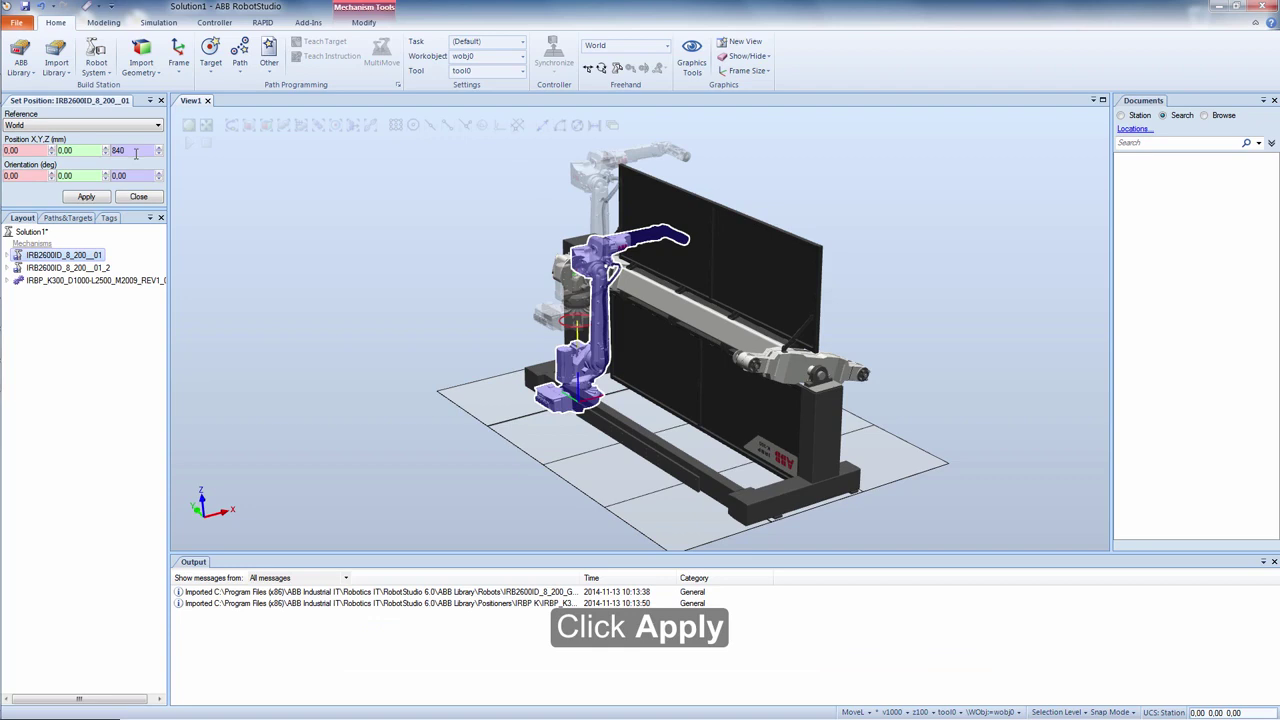
left_click(87, 197)
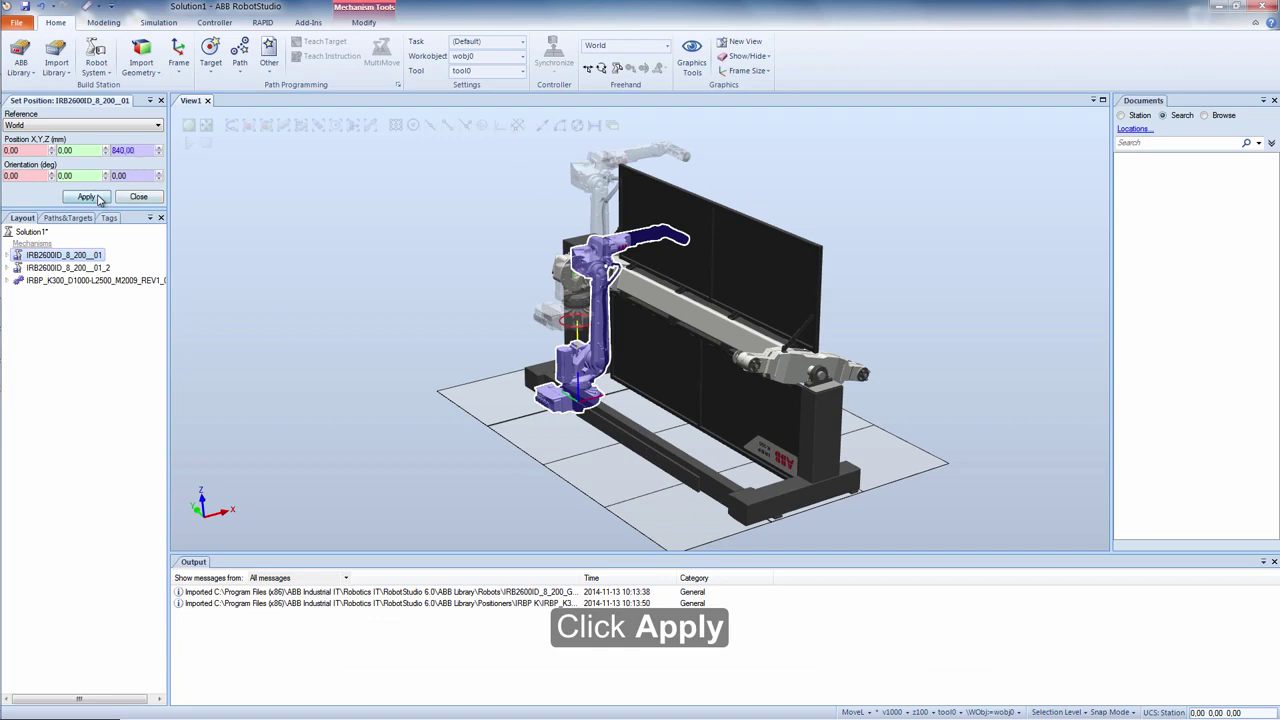
- Move the second robot to Y -1500, Z 840
left_click(104, 270)
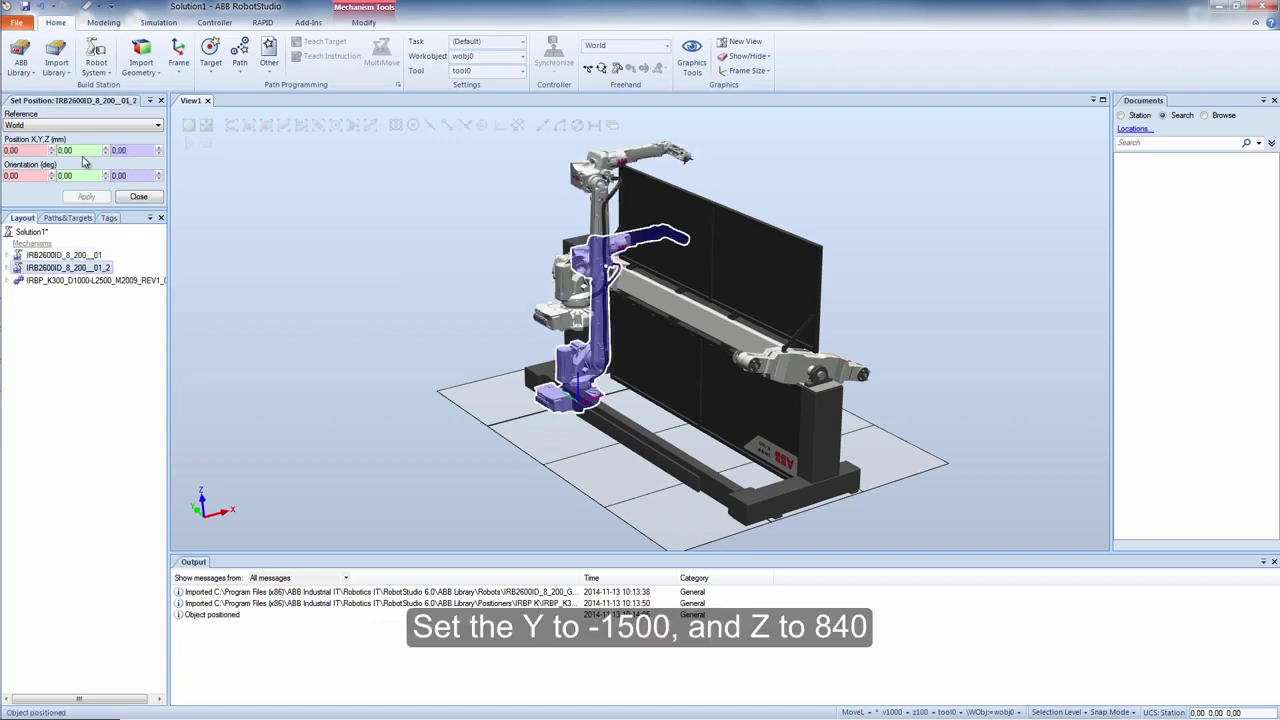
left_click(79, 150)
type("-1500")
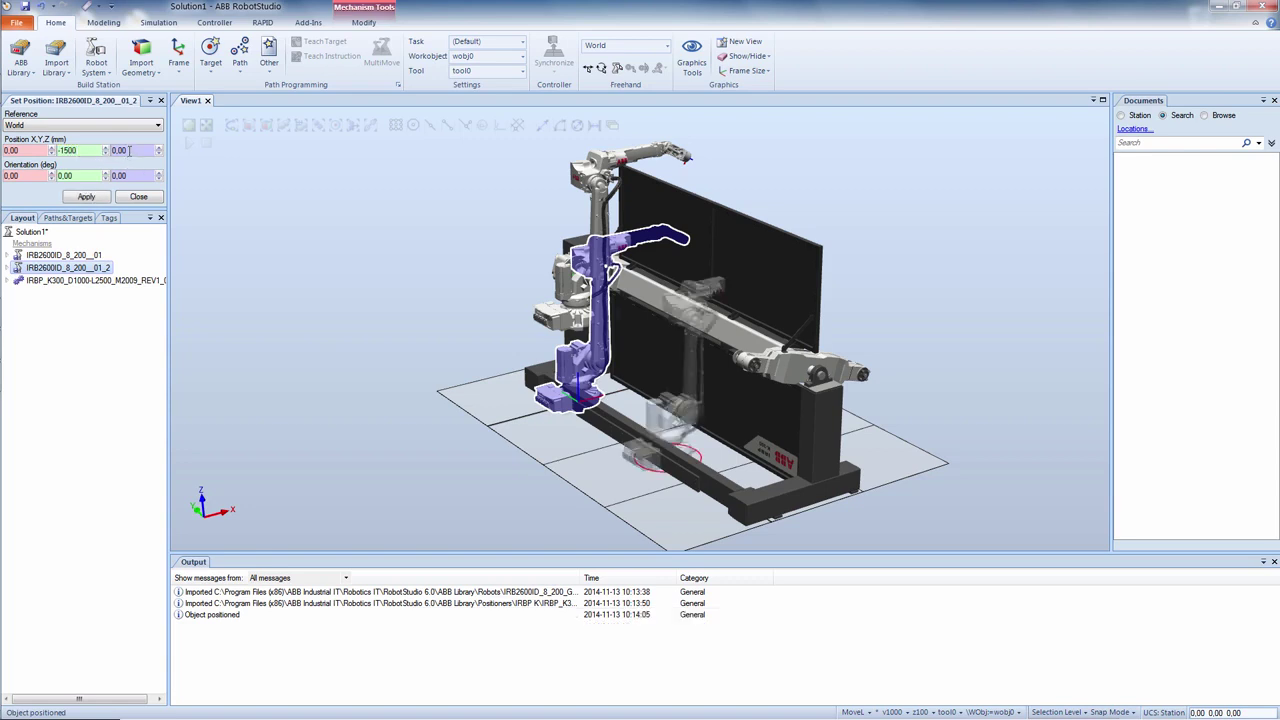
type("840")
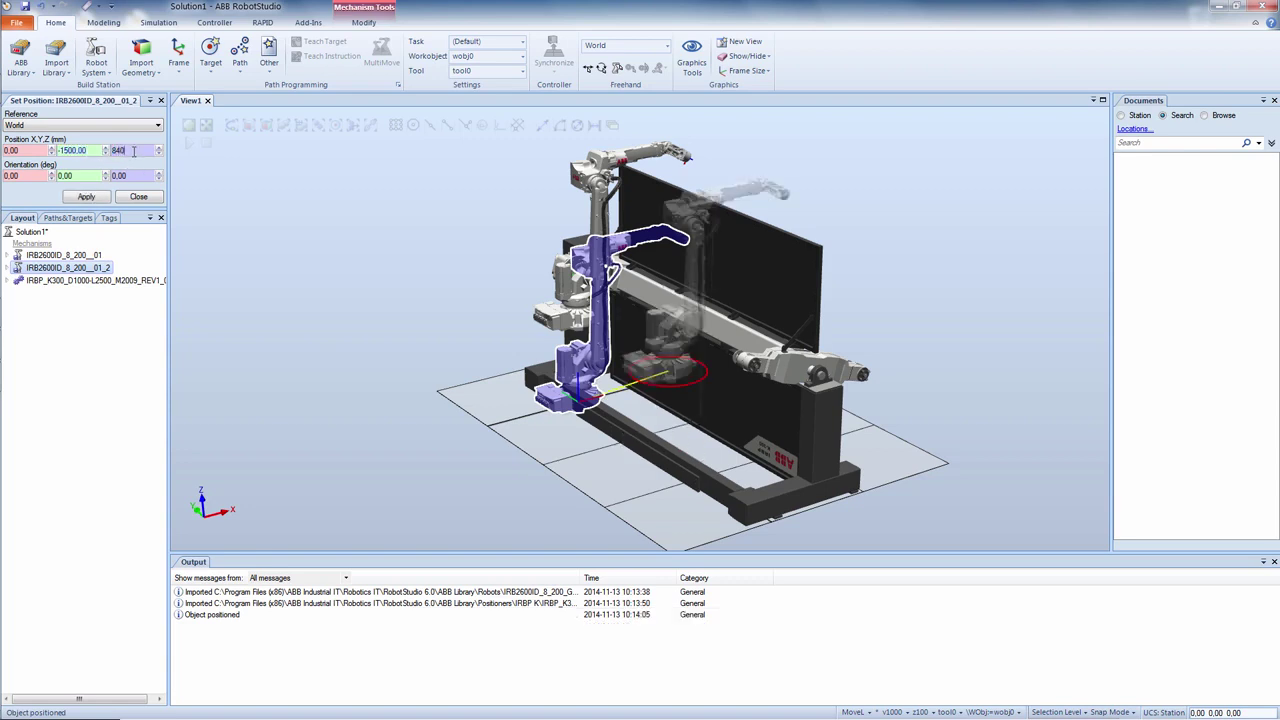
left_click(100, 198)
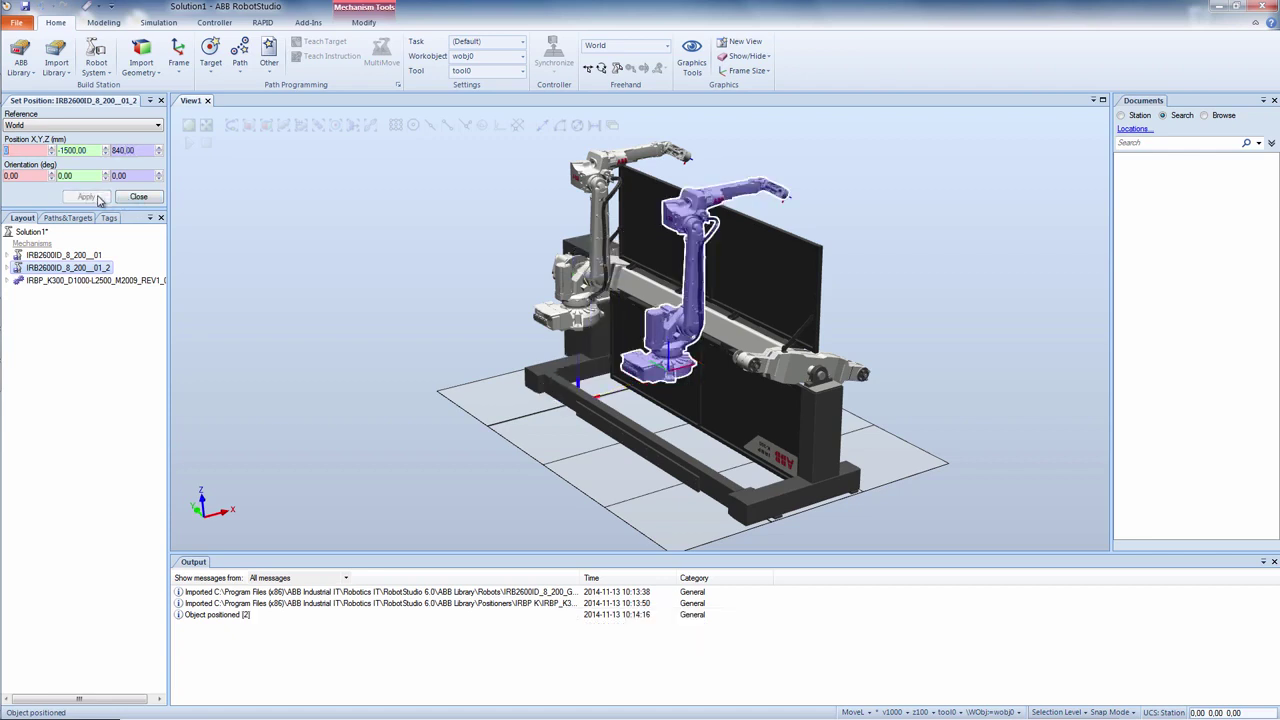
- Place the IRBP K positioner at X 1000, Y 500
left_click(131, 283)
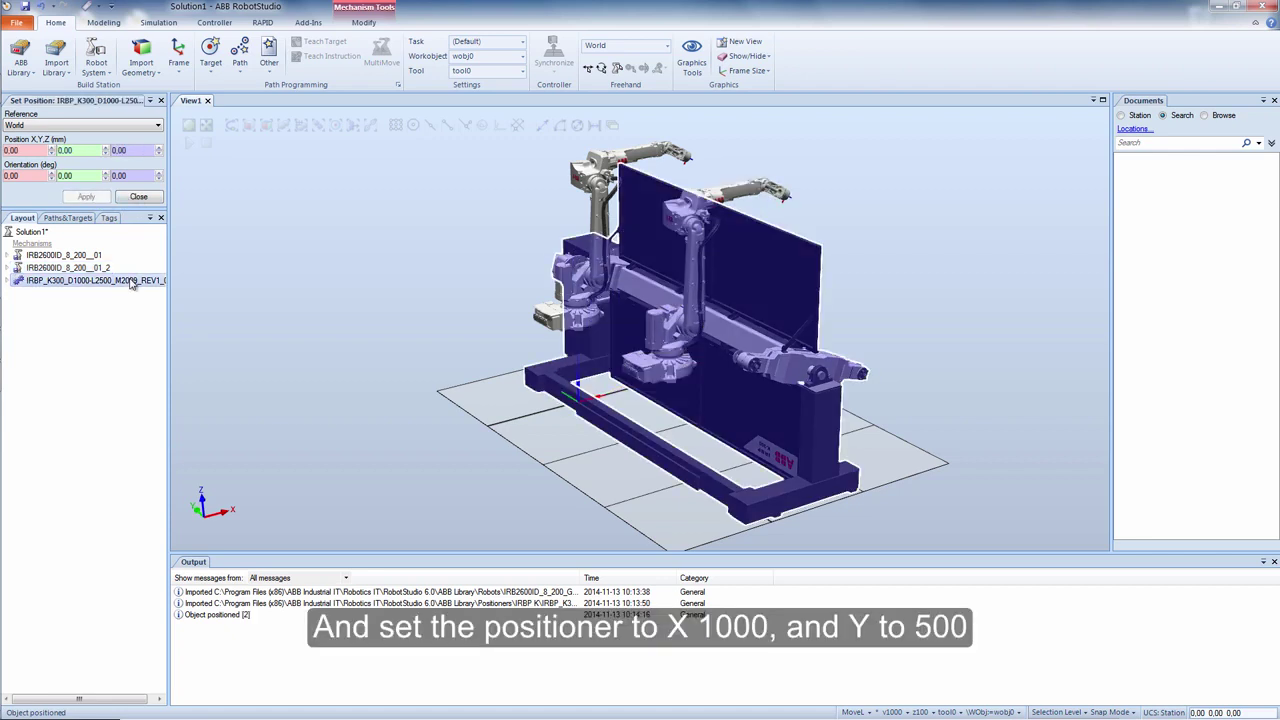
left_click(30, 150)
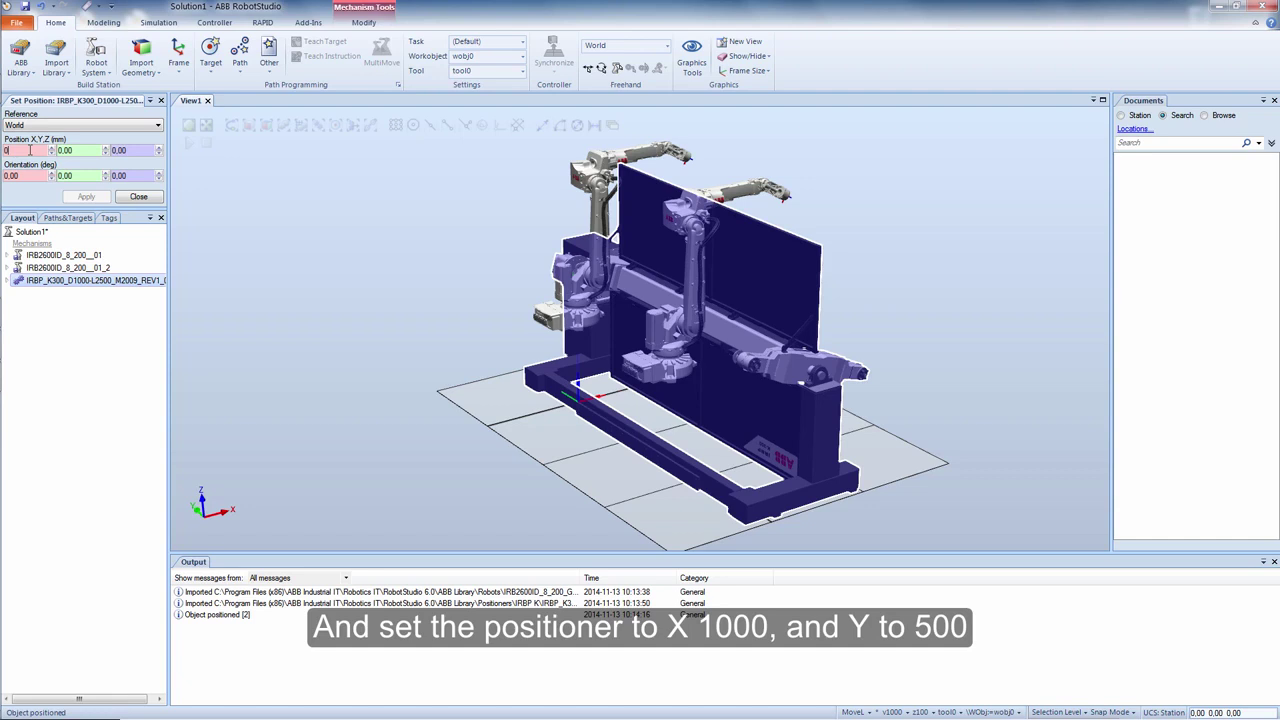
type("1000")
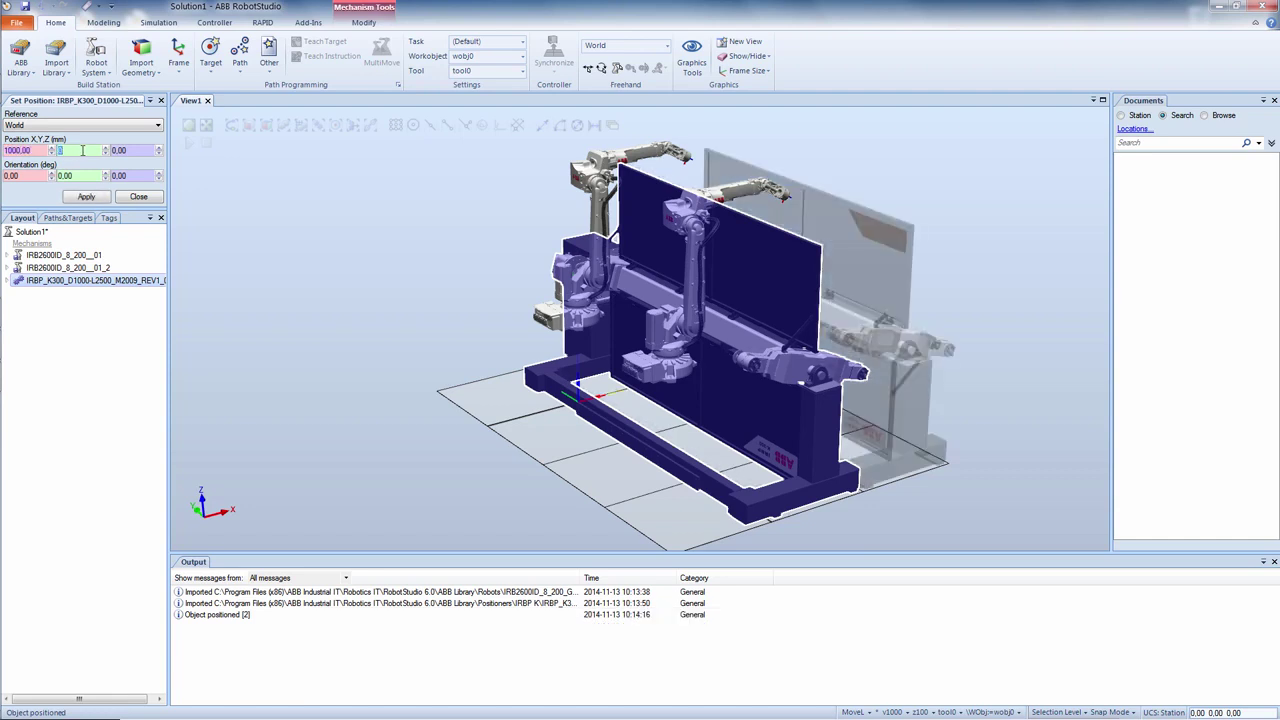
type("500")
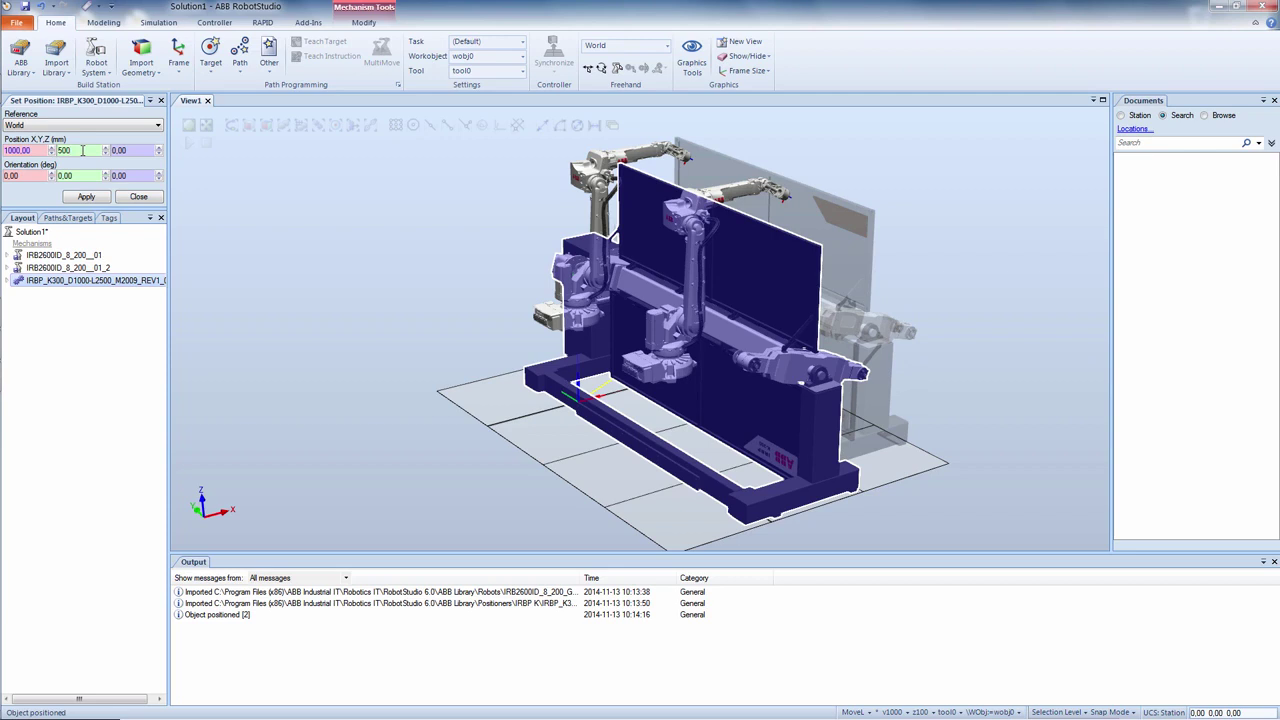
left_click(89, 197)
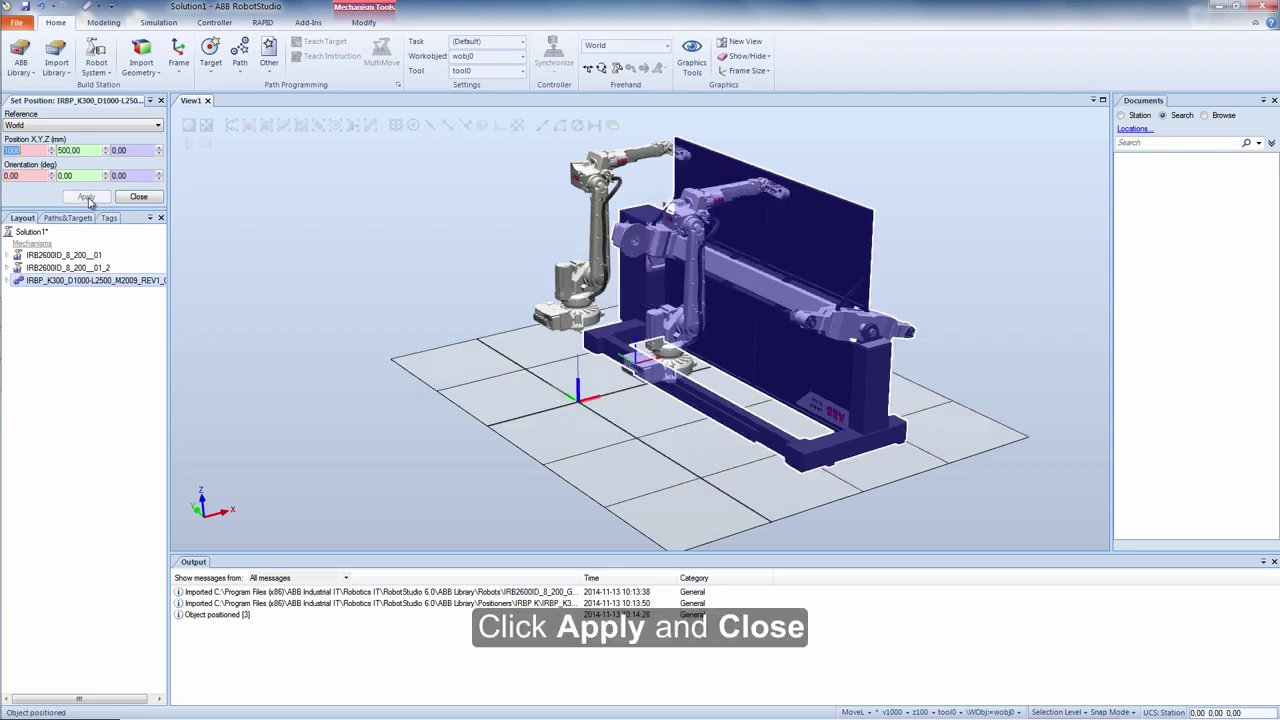
left_click(137, 197)
left_click(363, 245)
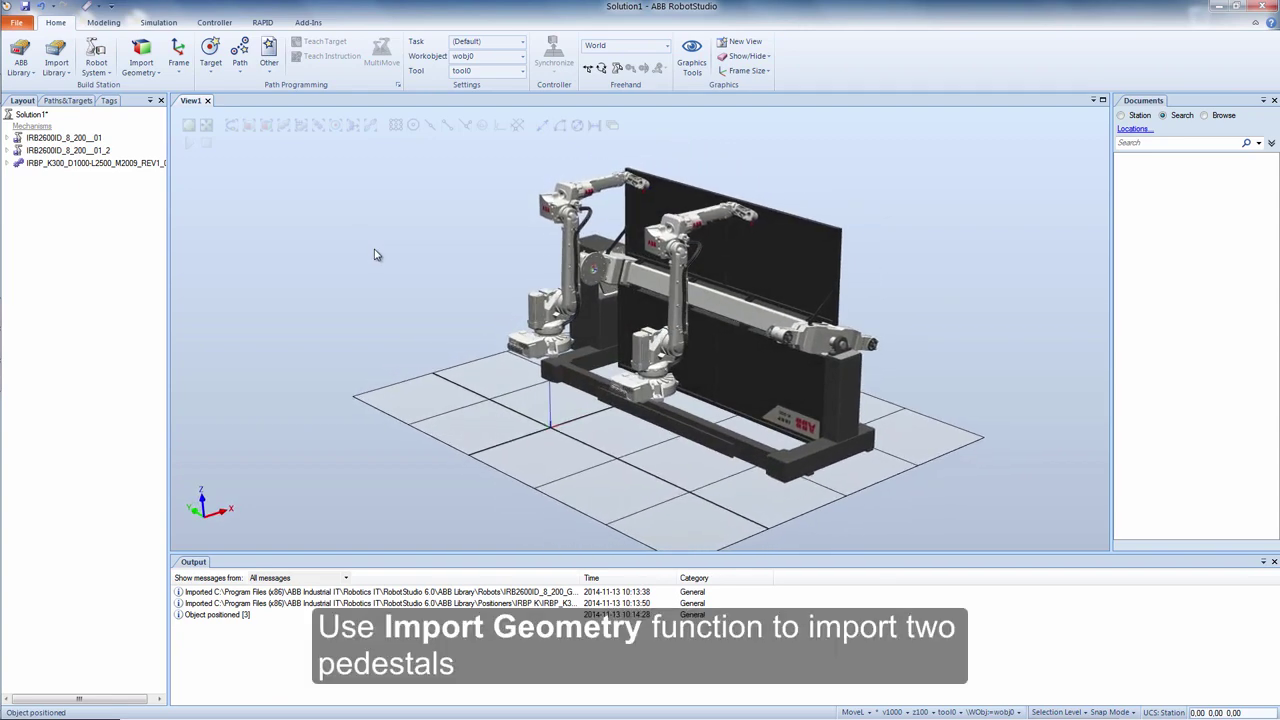
- Import the pedestal840_1600_2600.SAT geometry file twice into the station
left_click(142, 50)
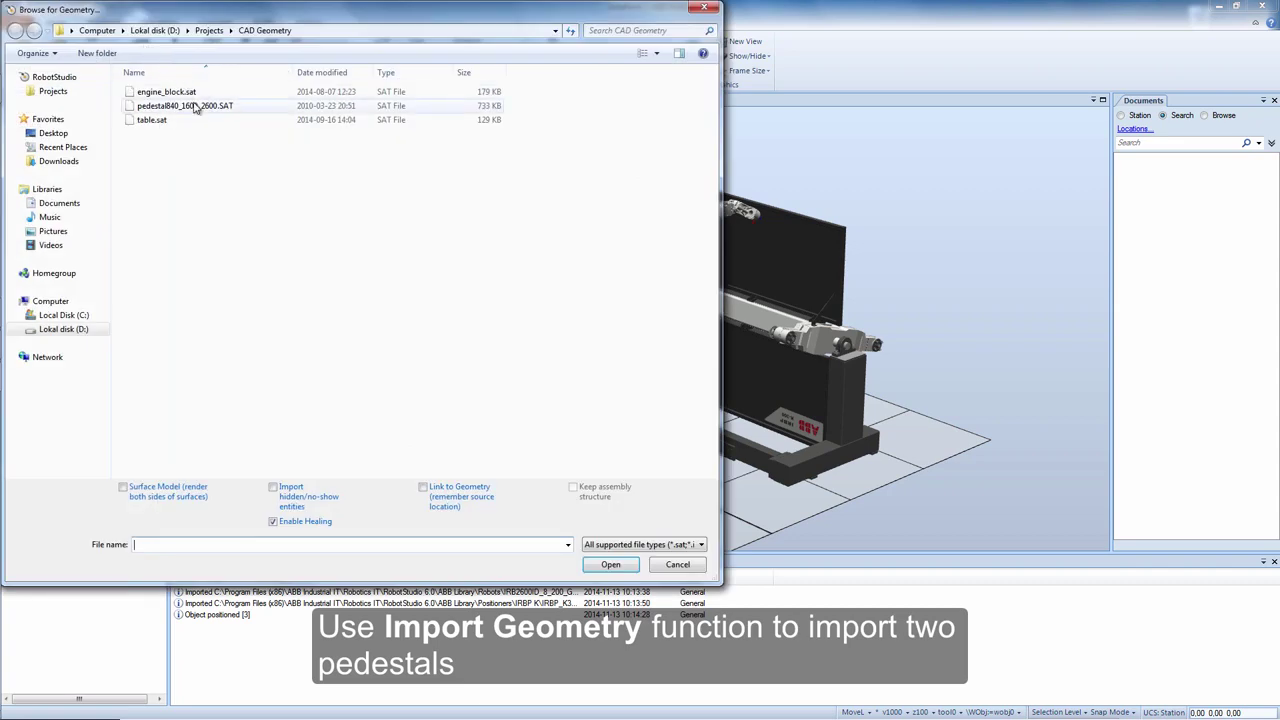
left_click(190, 106)
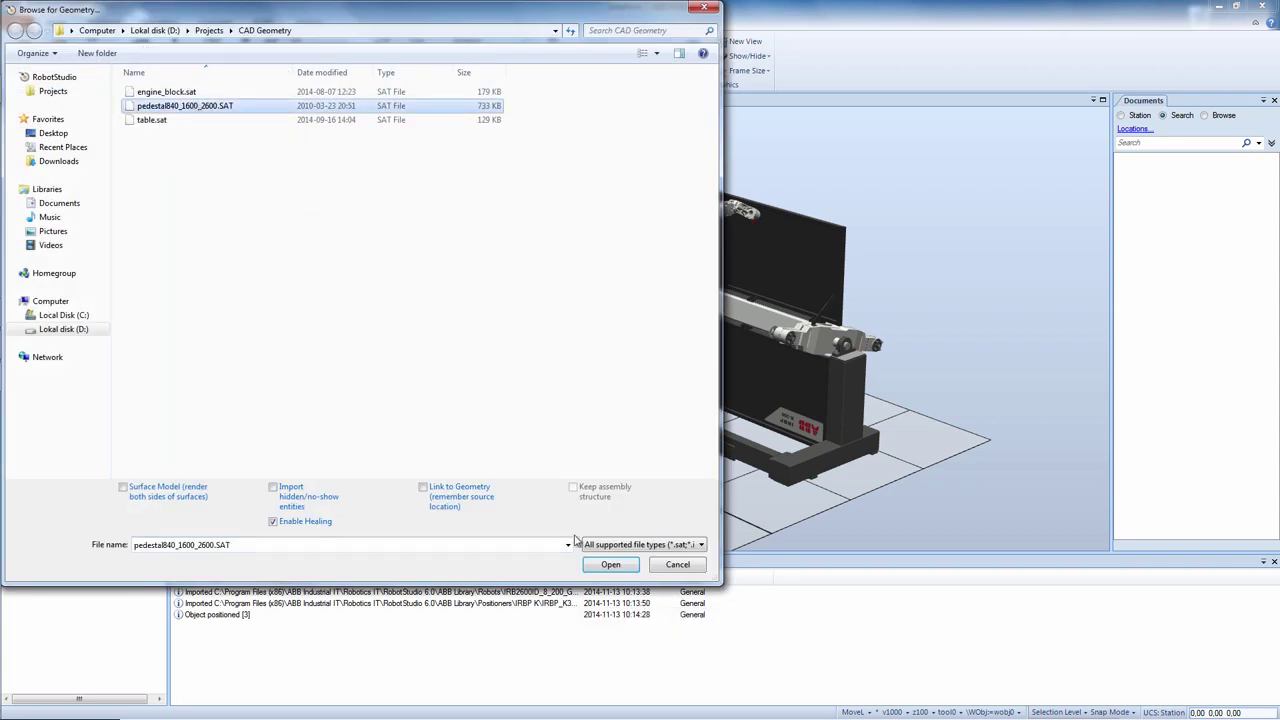
left_click(608, 564)
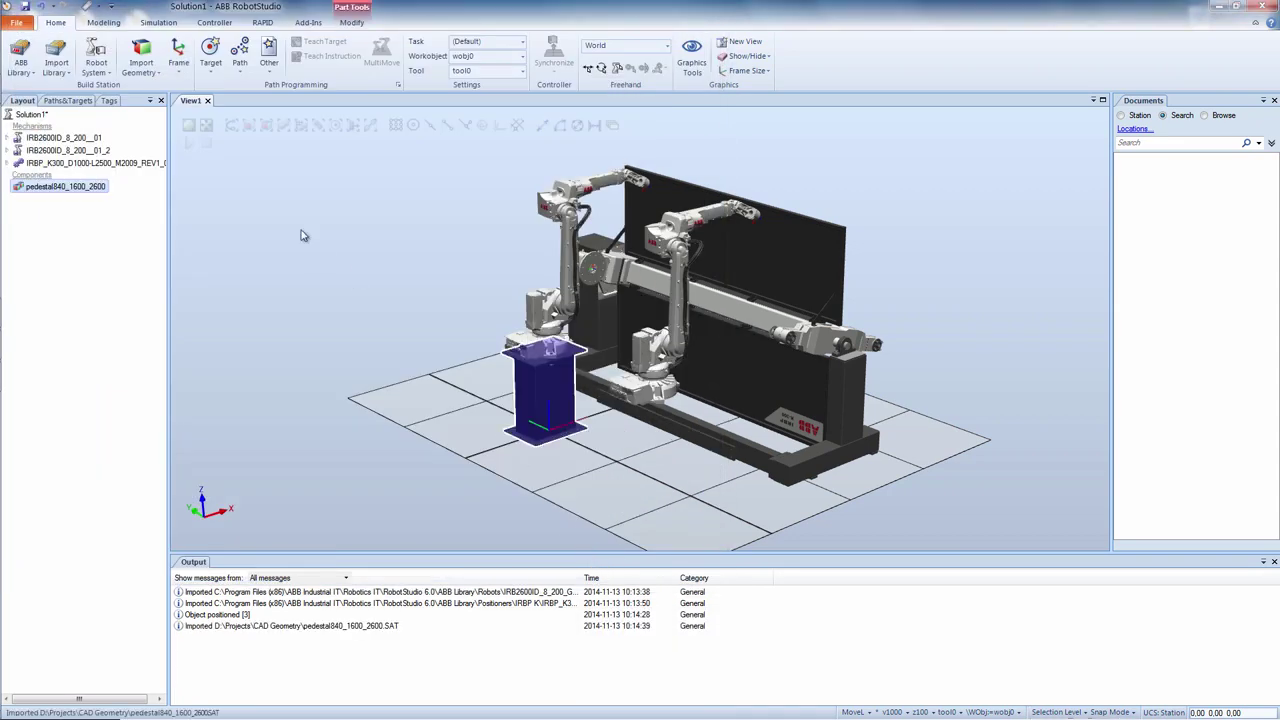
left_click(148, 52)
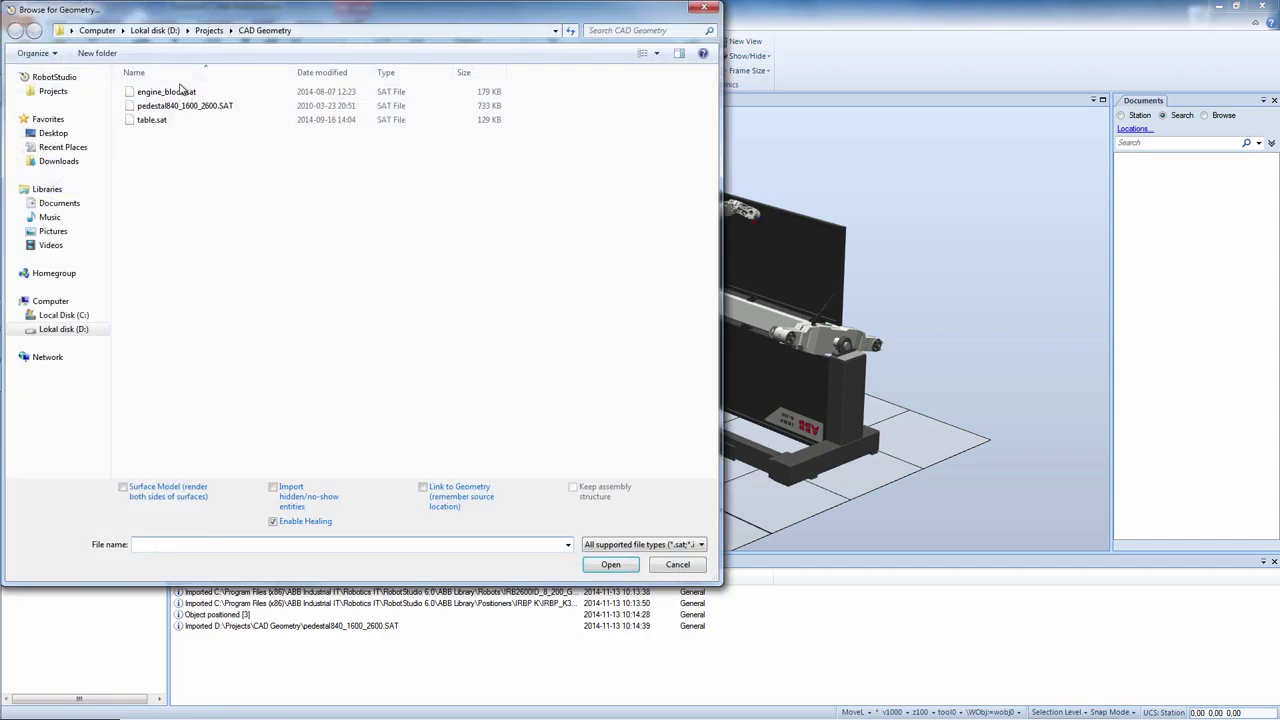
left_click(195, 106)
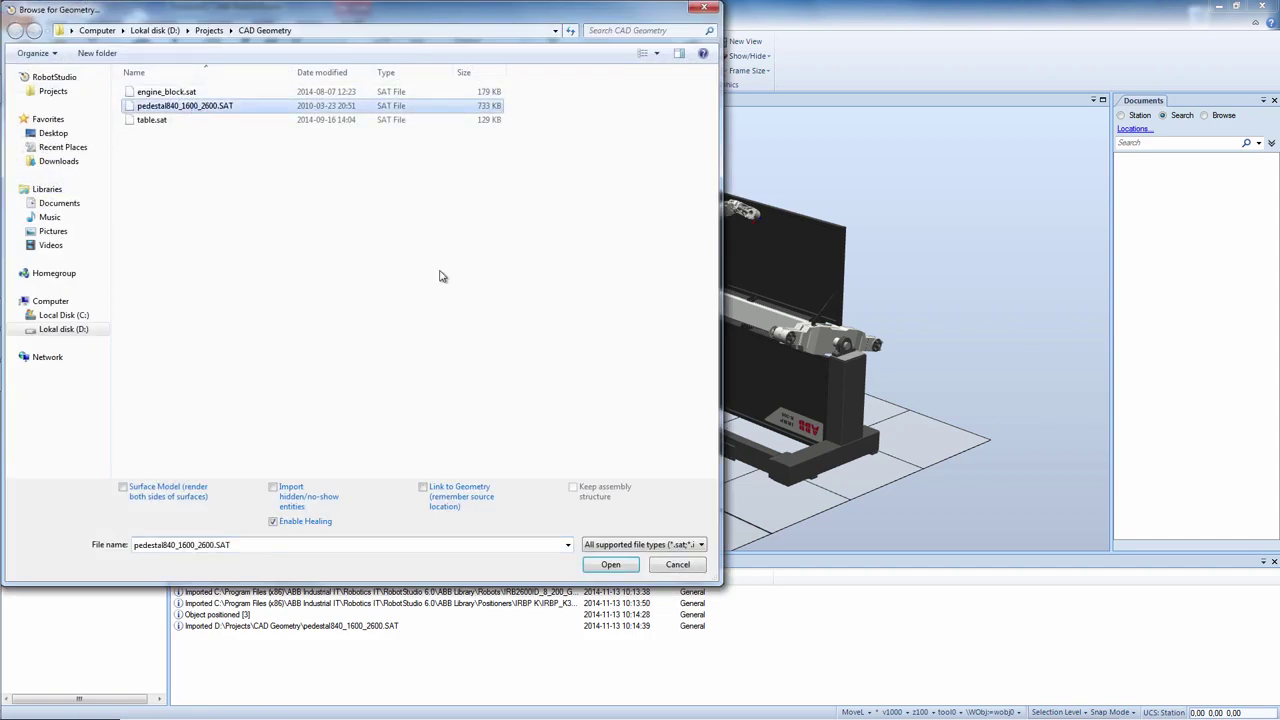
left_click(610, 564)
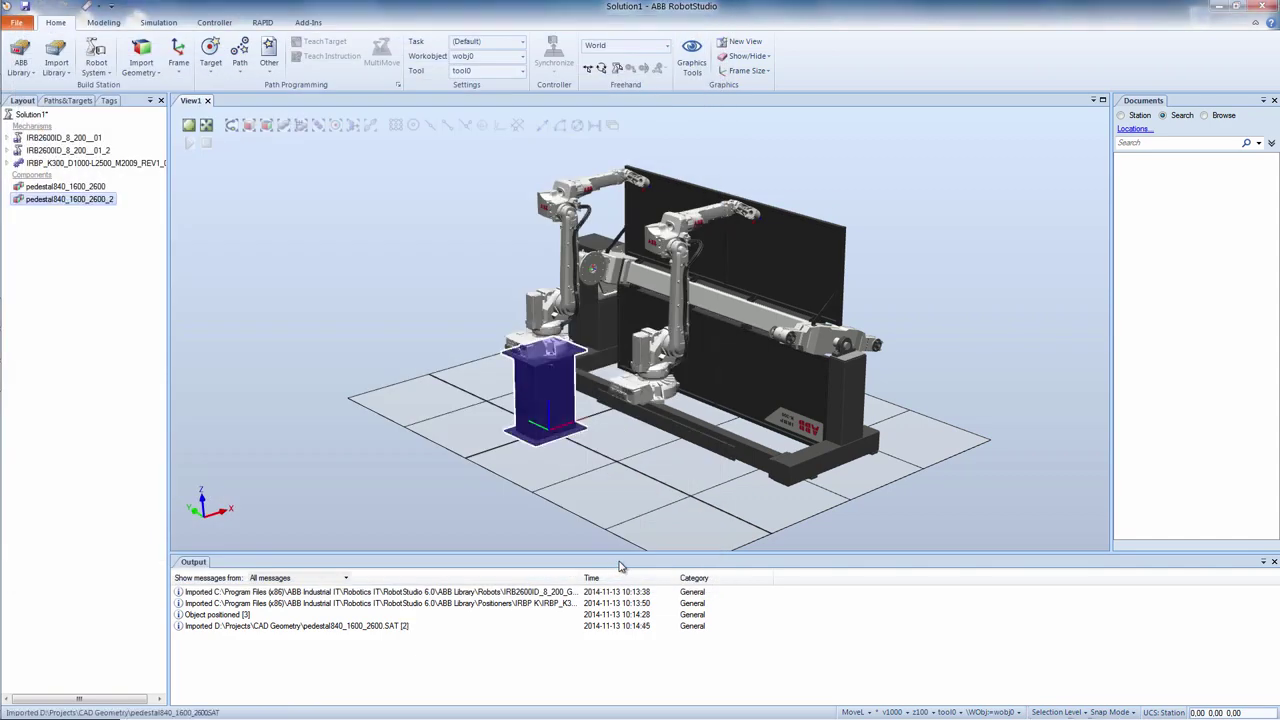
- Set pedestal840_1600_2600_2's position to Y -1500 under the second robot
right_click(108, 204)
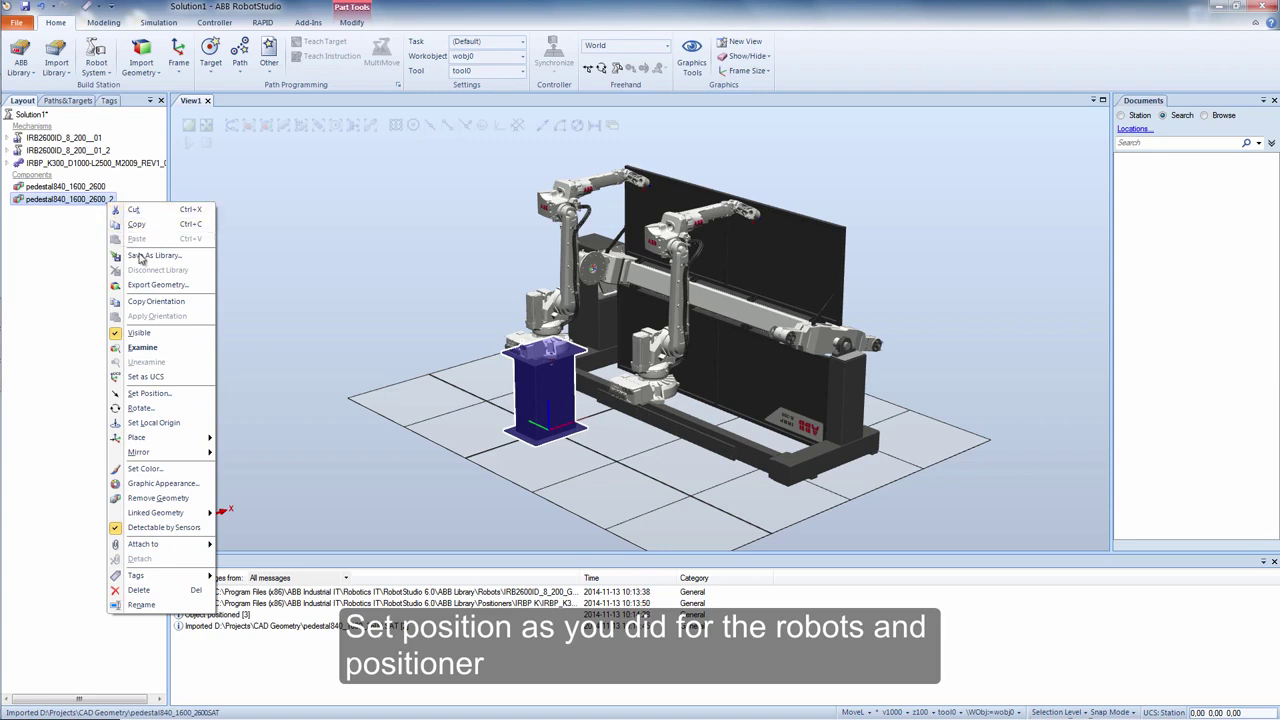
left_click(167, 395)
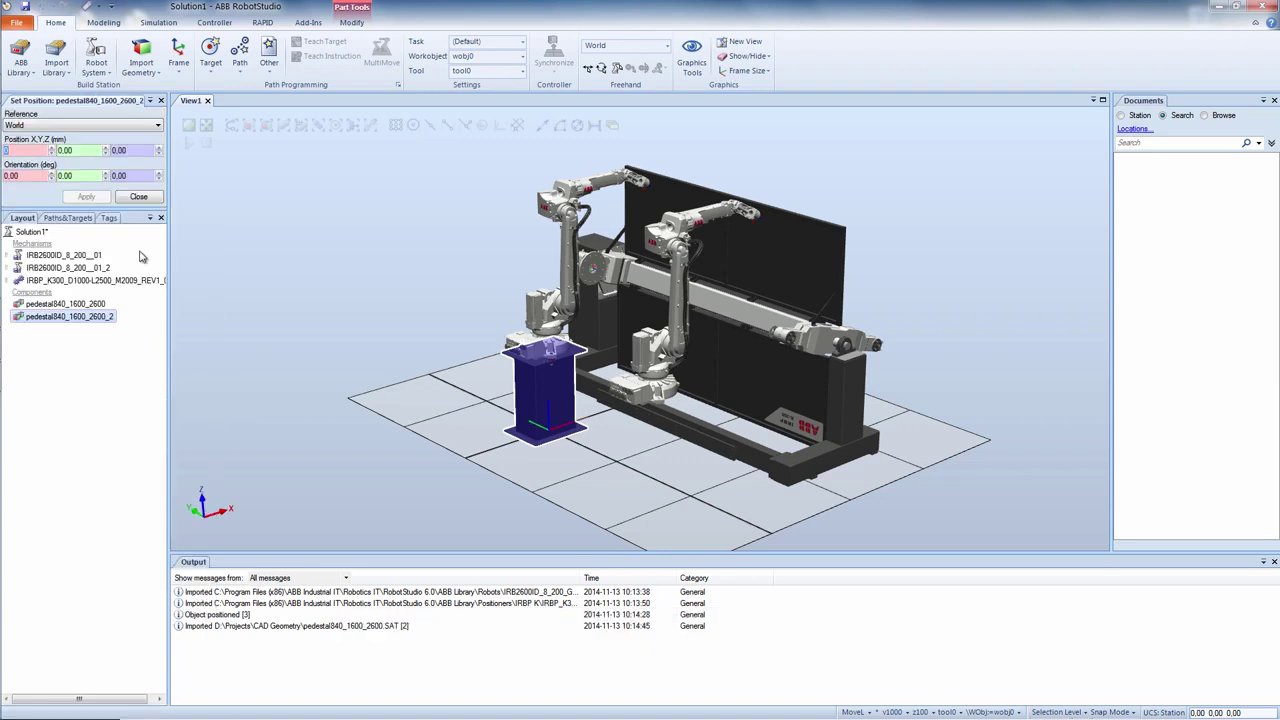
left_click(80, 149)
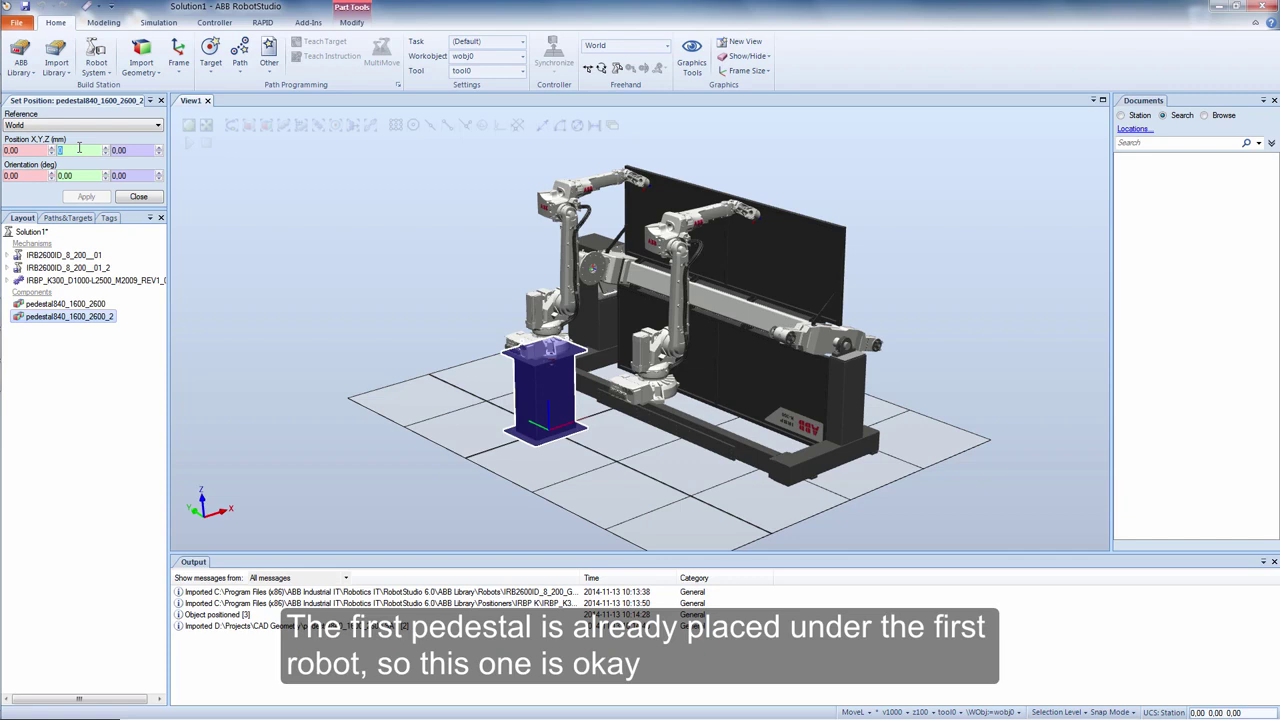
type("-1500")
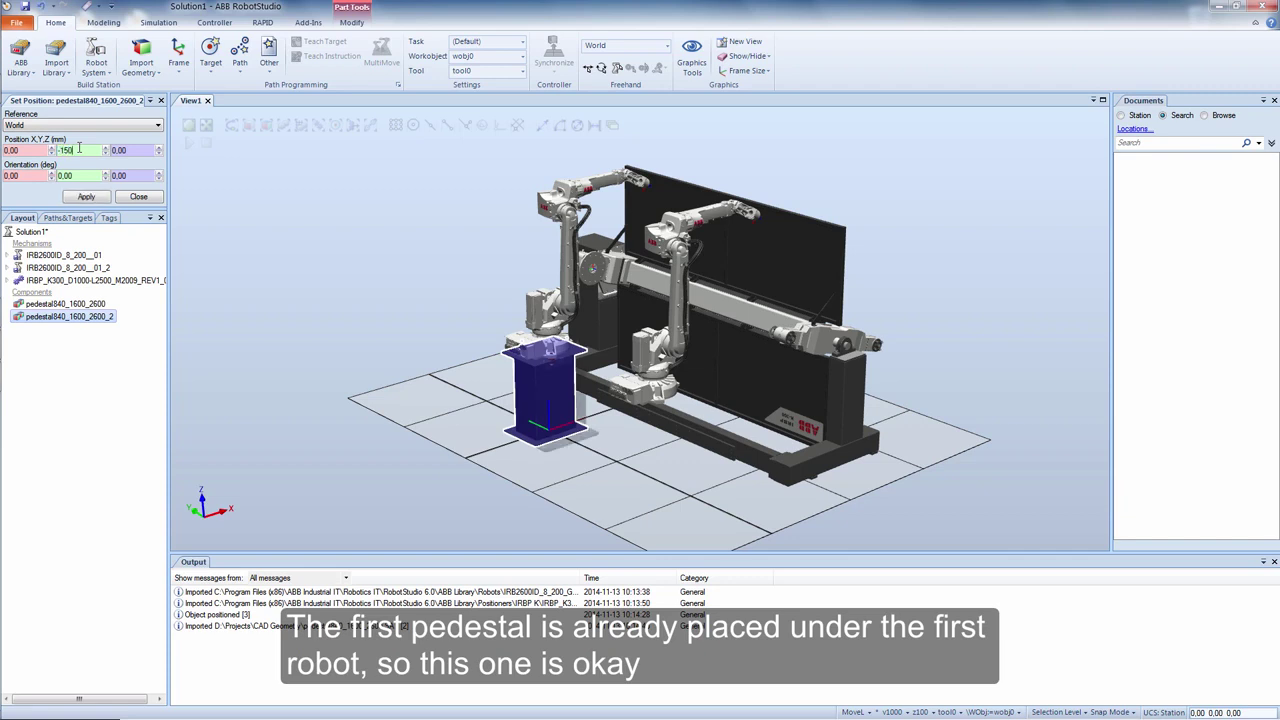
left_click(86, 196)
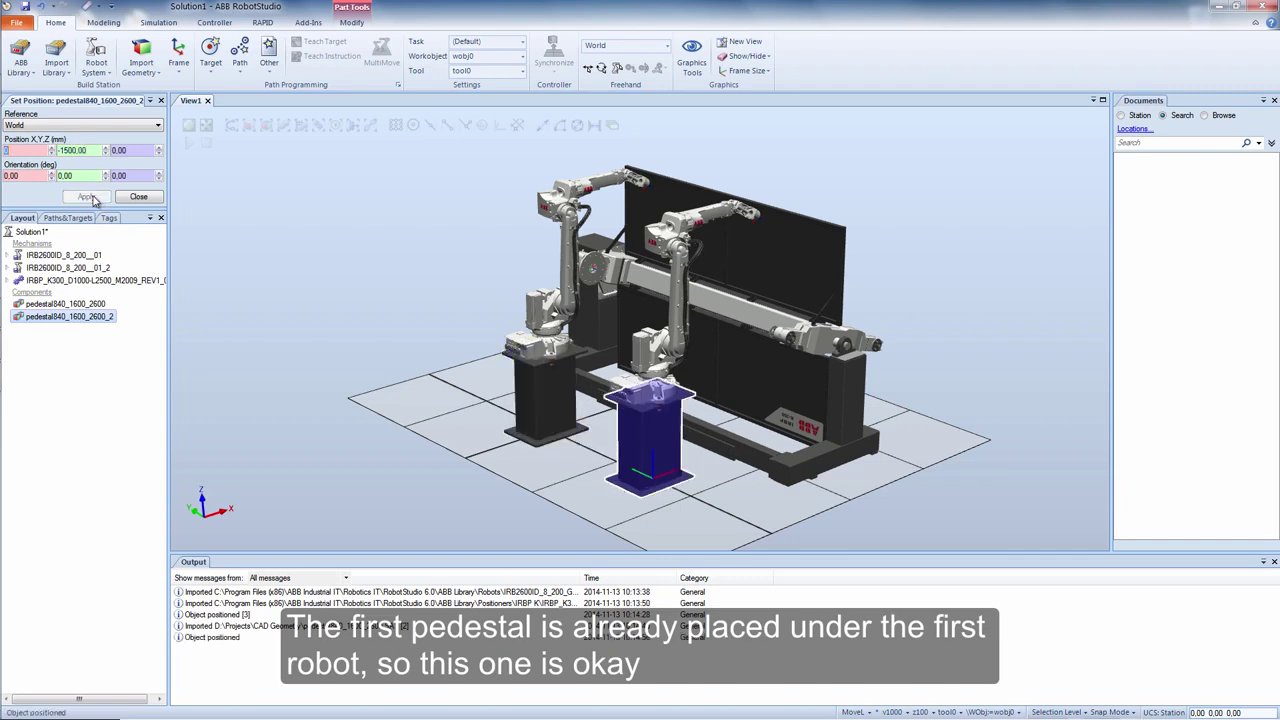
left_click(138, 196)
left_click(253, 233)
left_click_drag(253, 233, 279, 239, "ctrl+shift")
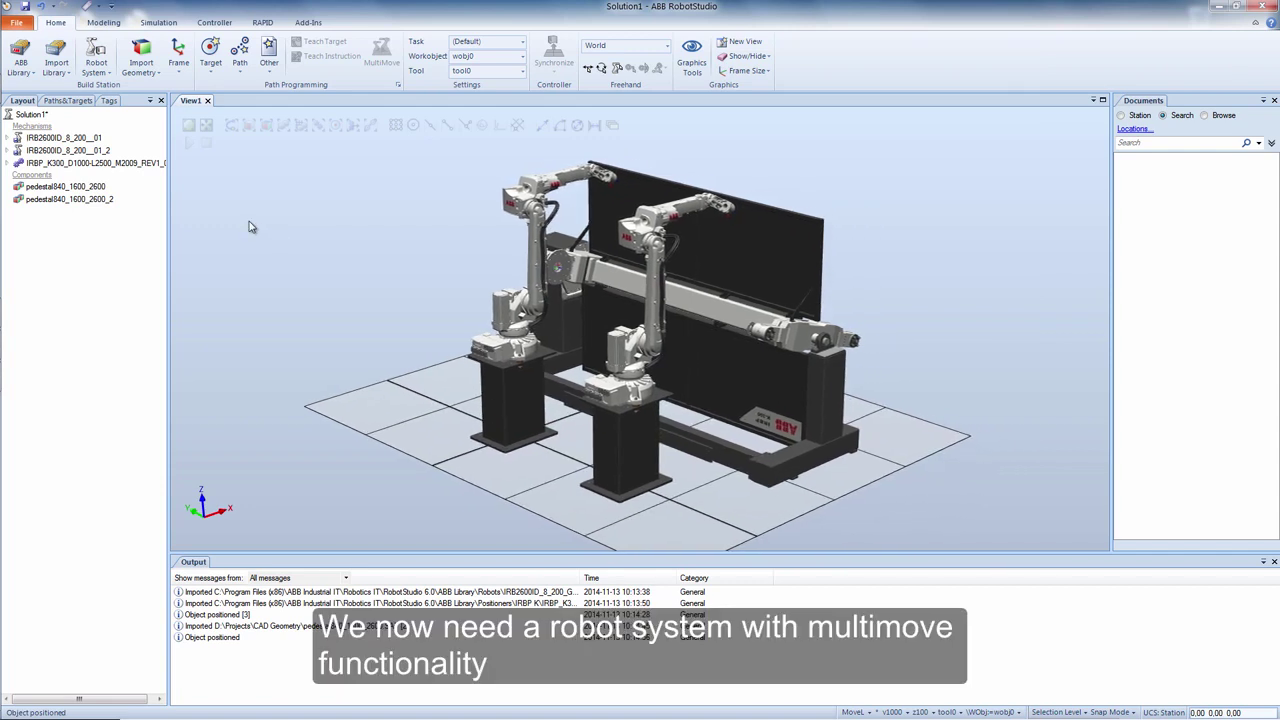
- Start a From Layout system named MySystem1 with all three mechanisms, each on its own task
left_click(101, 64)
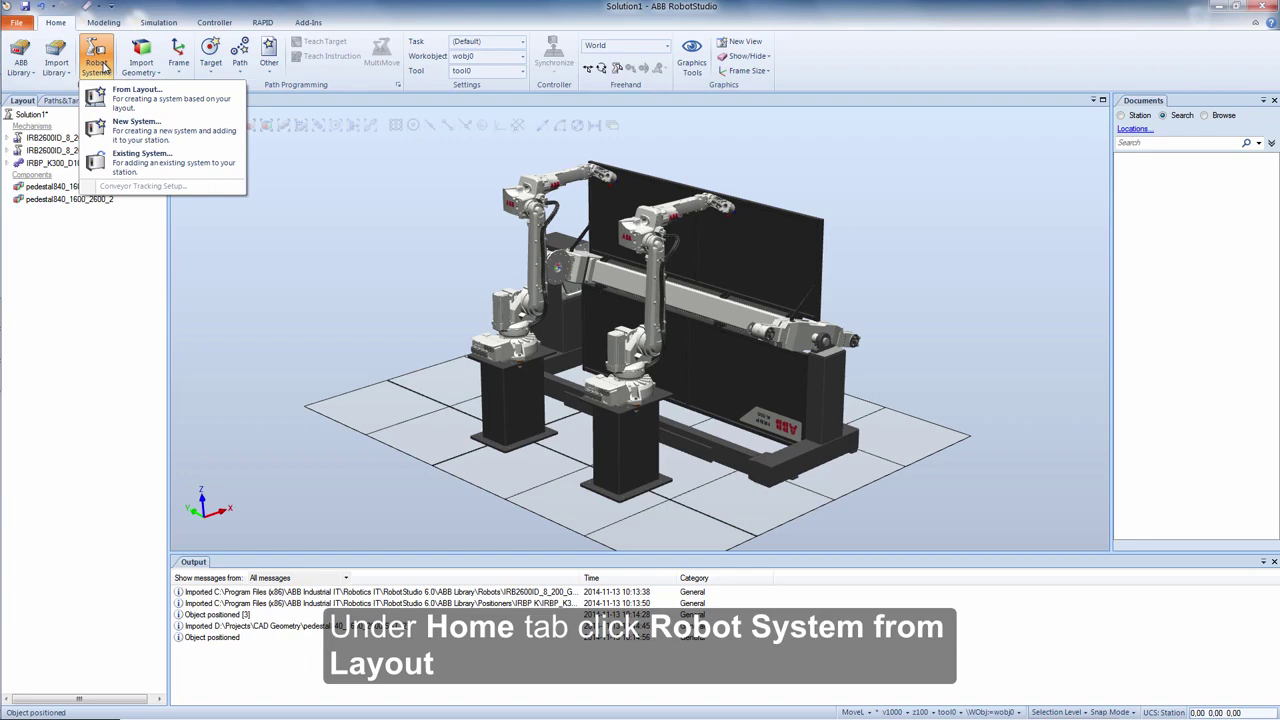
left_click(126, 95)
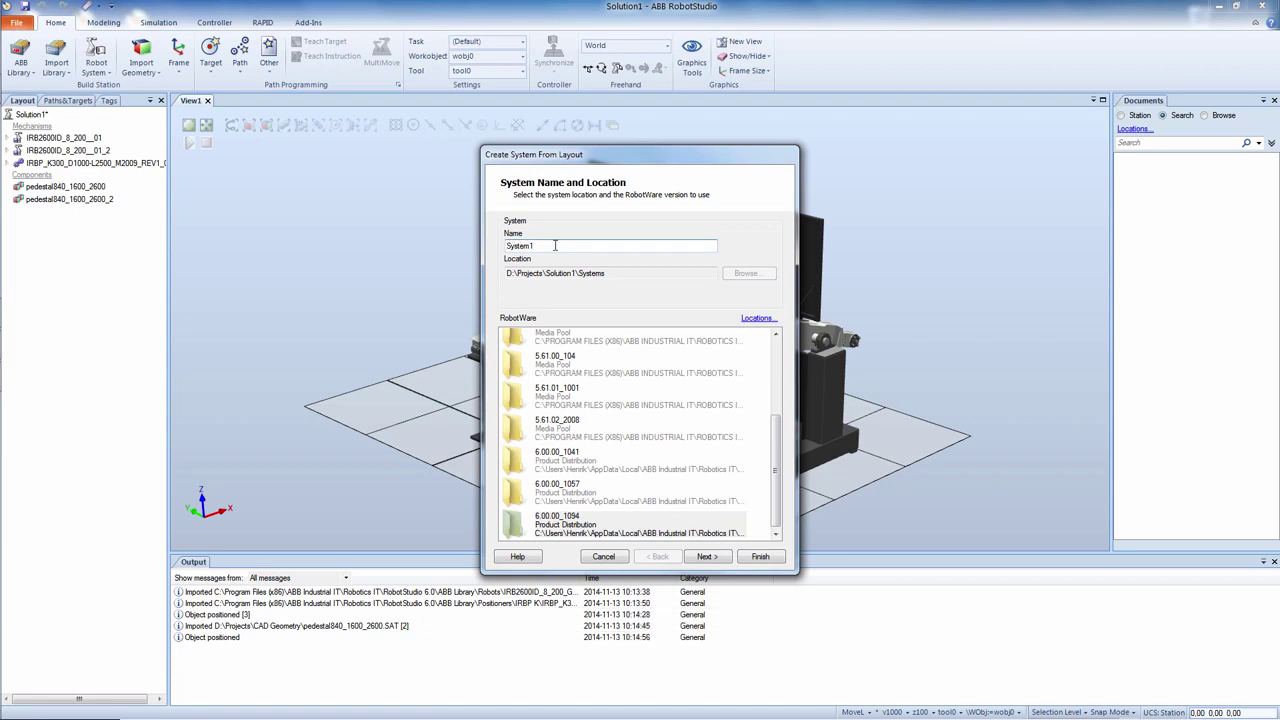
type("My")
left_click(704, 558)
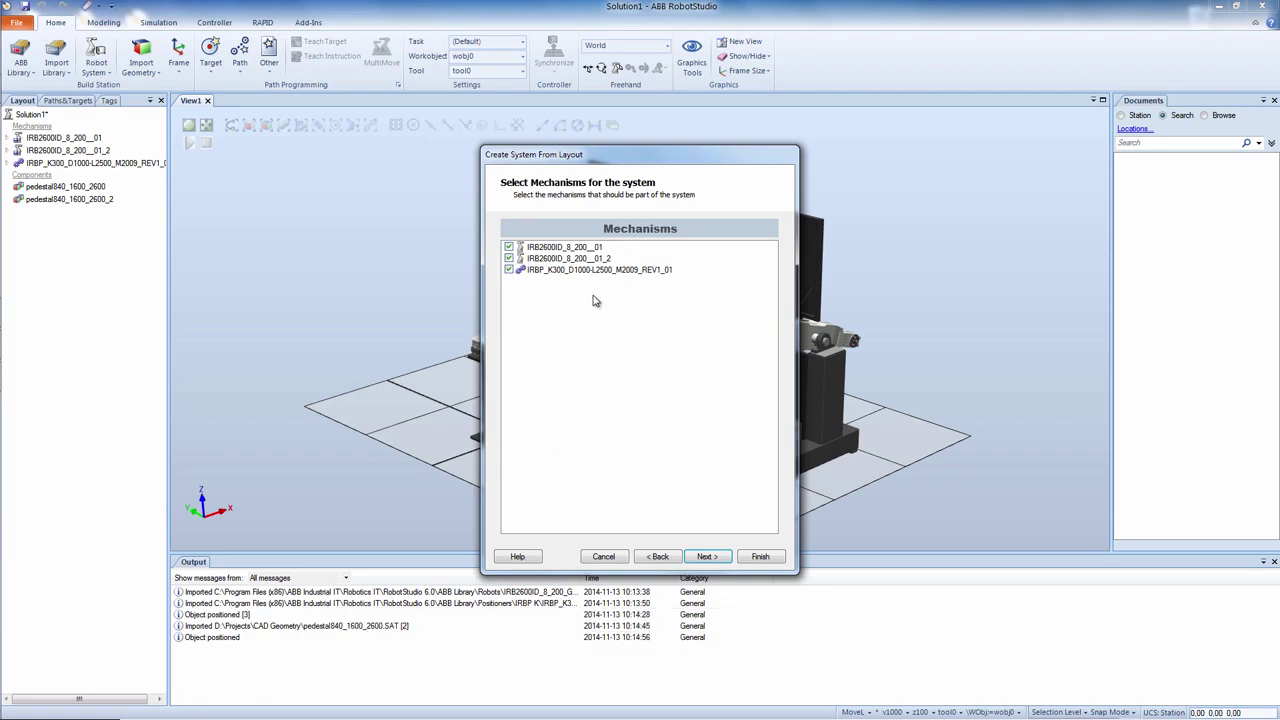
left_click(704, 558)
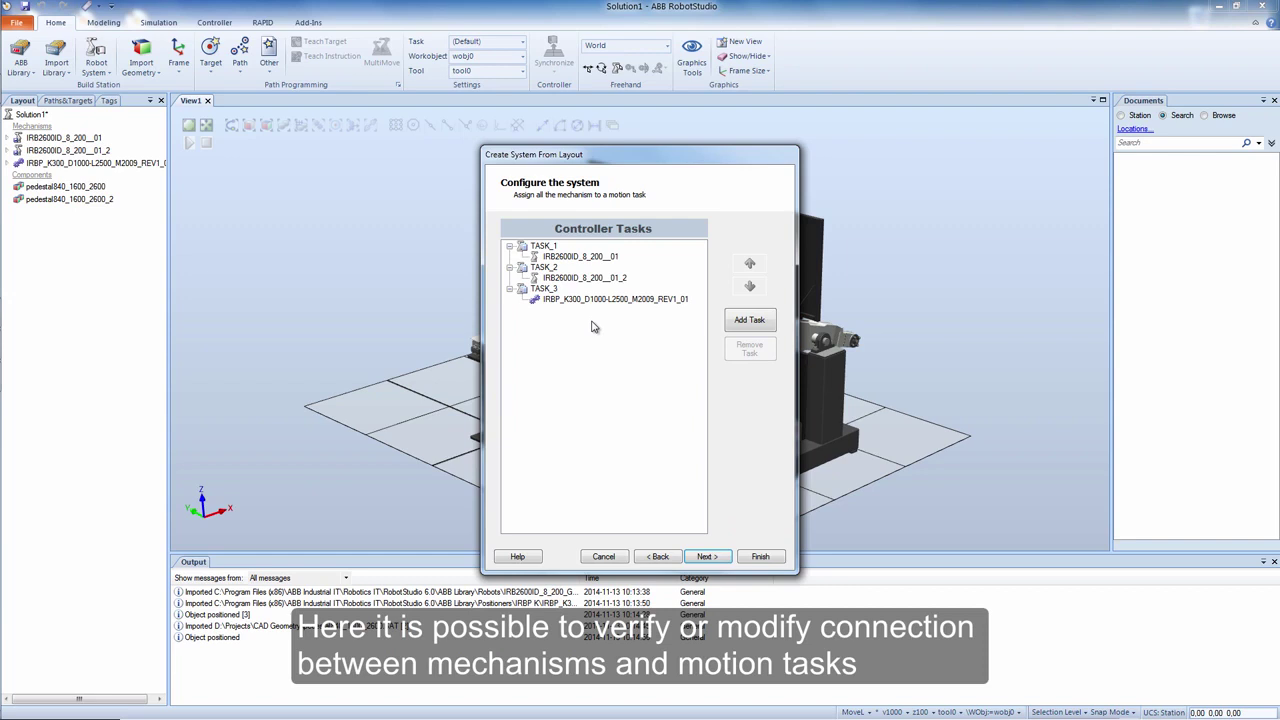
left_click(704, 557)
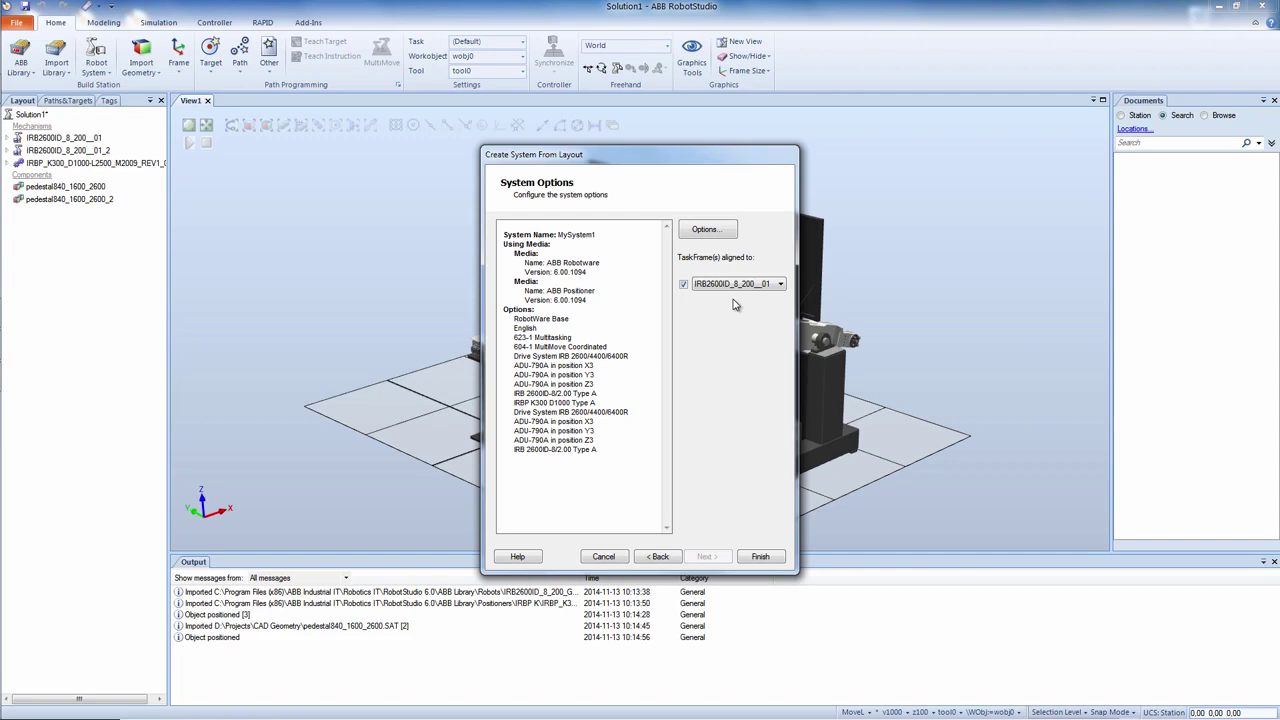
left_click(708, 231)
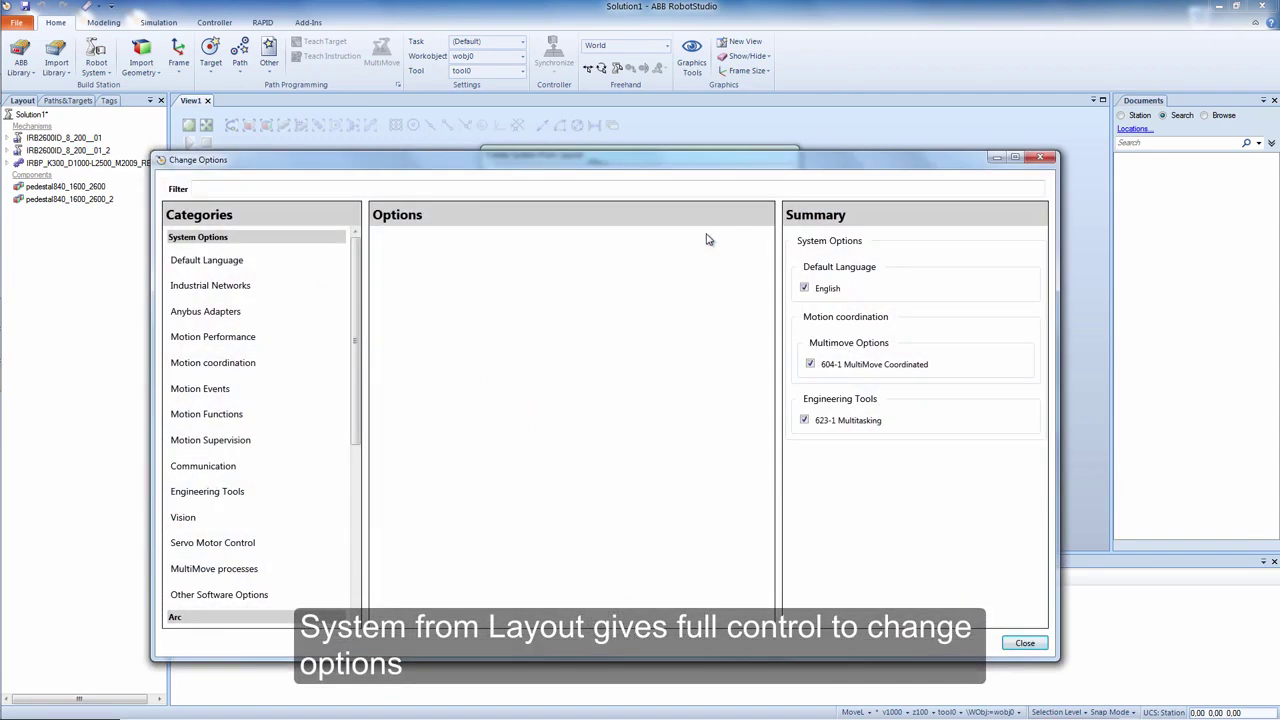
- Enable the 616-1 PC Interface option under Communication
left_click(231, 468)
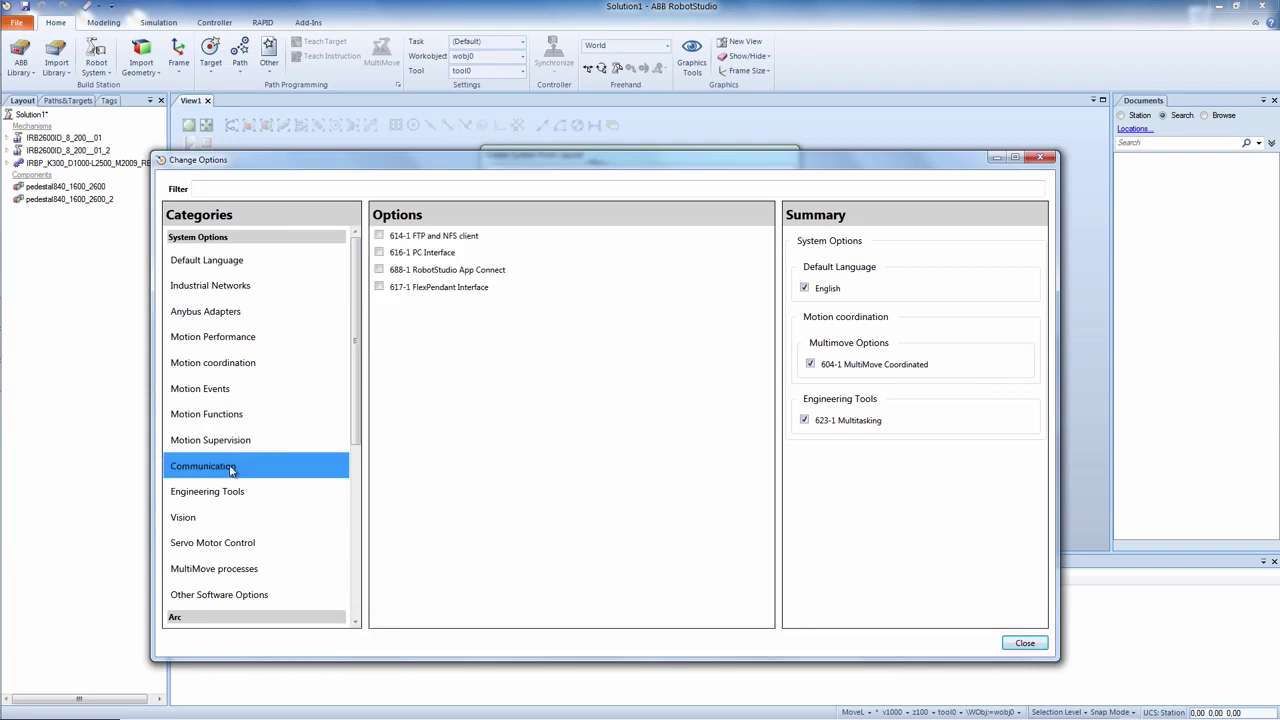
left_click(379, 253)
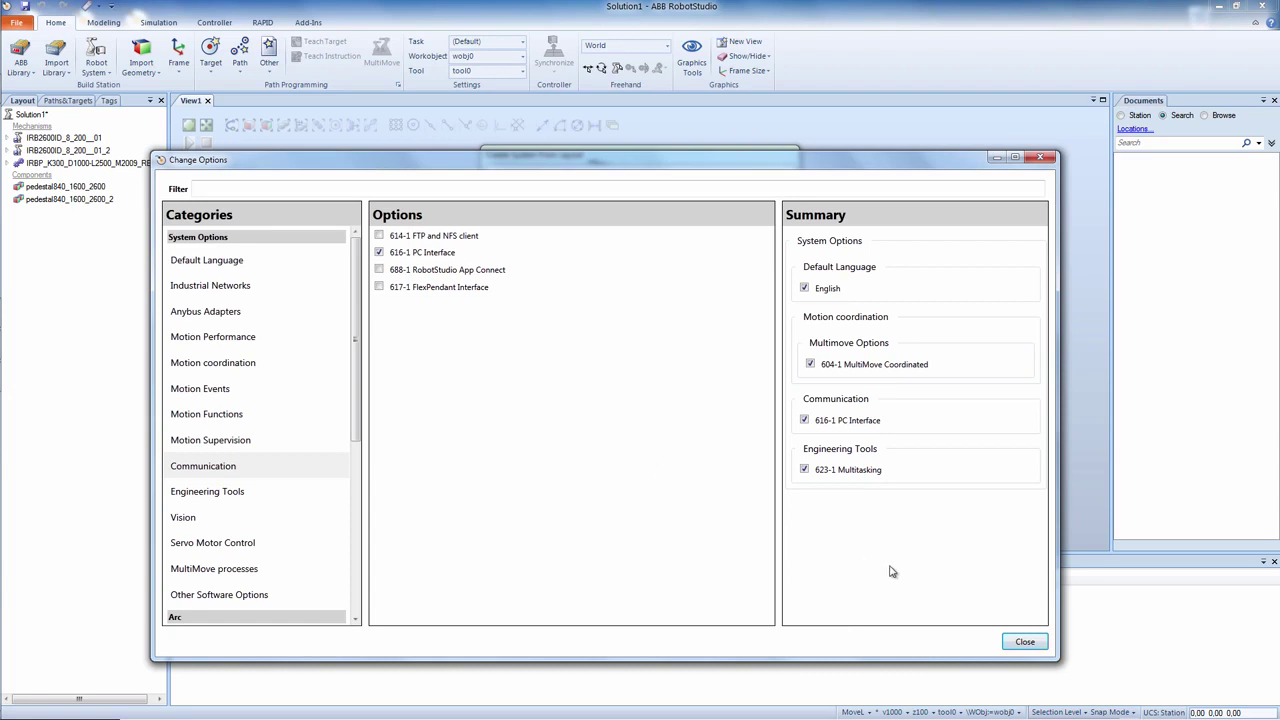
left_click(1024, 646)
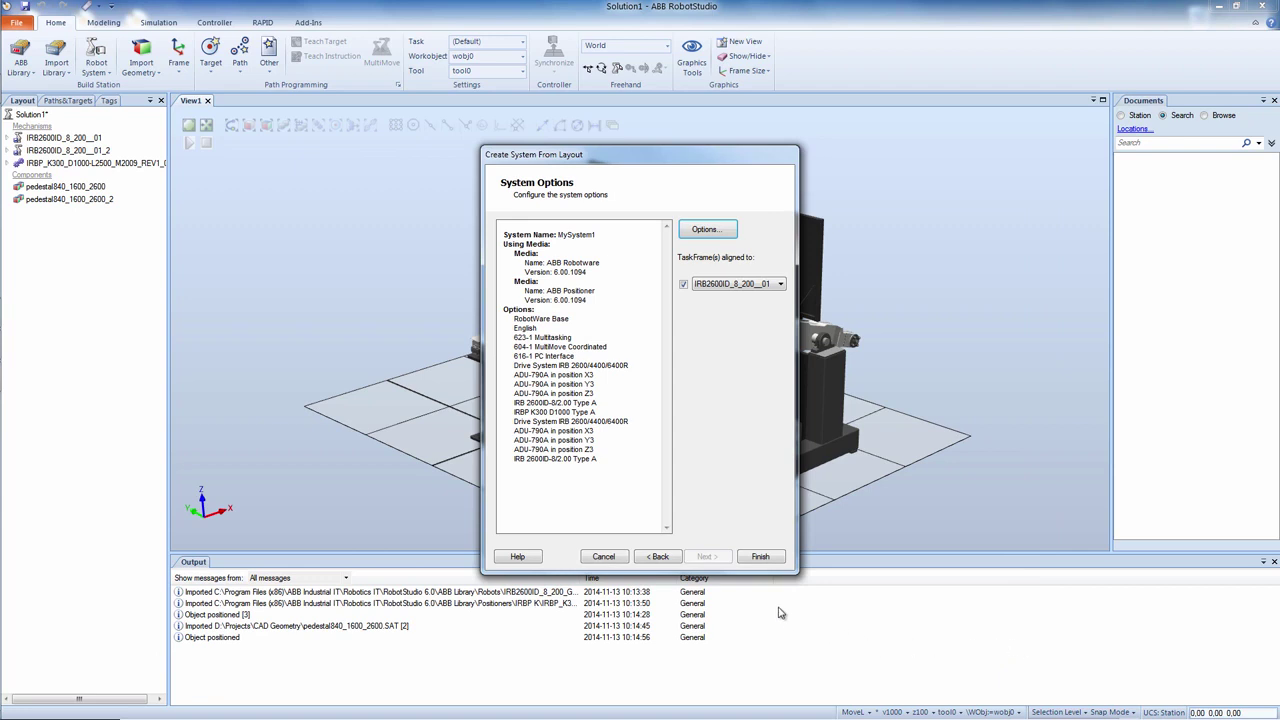
- Finish the Create System From Layout wizard and let the MySystem1 controller start
left_click(761, 556)
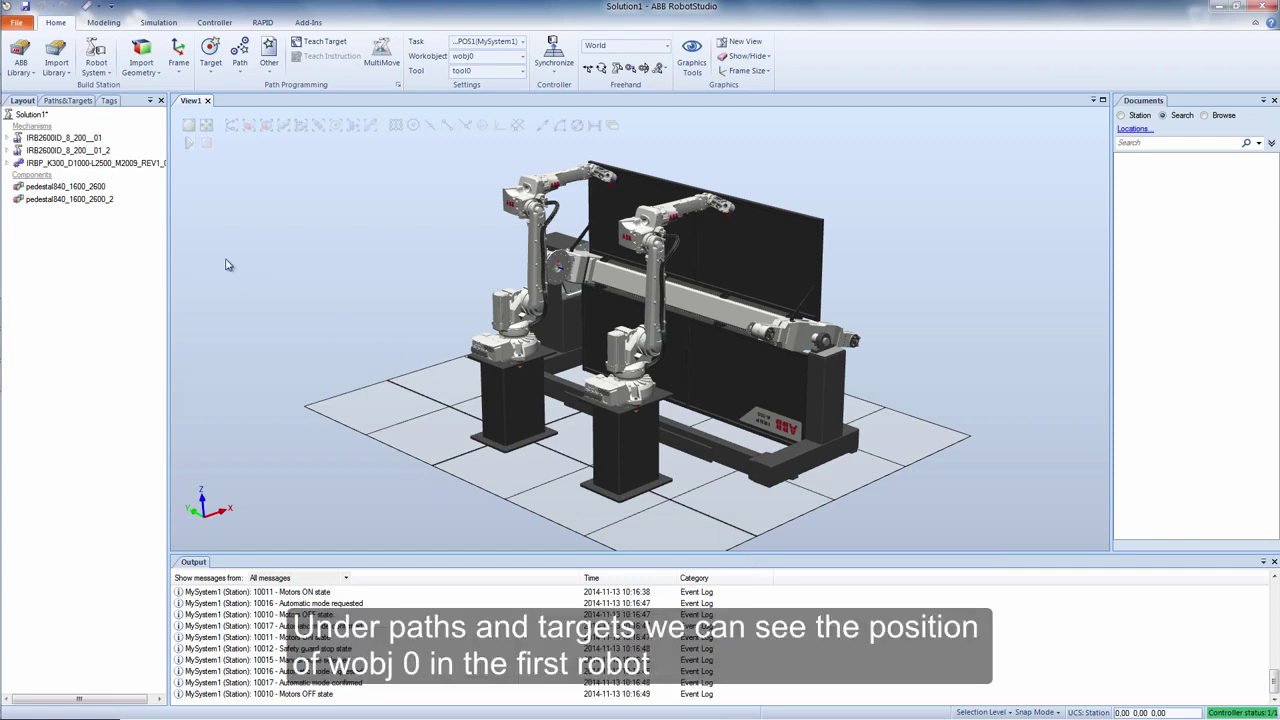
- Expand MySystem1's T_ROB1 and T_ROB2 work objects in Paths&Targets
left_click(72, 102)
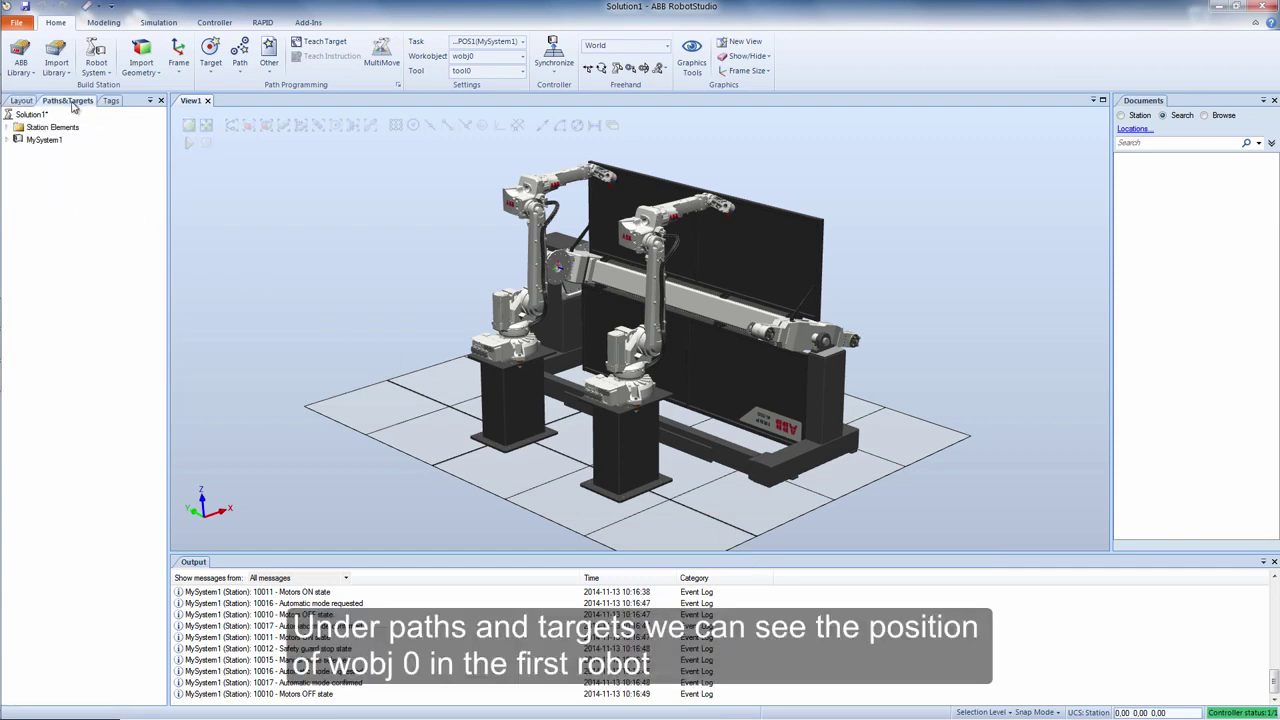
left_click(7, 141)
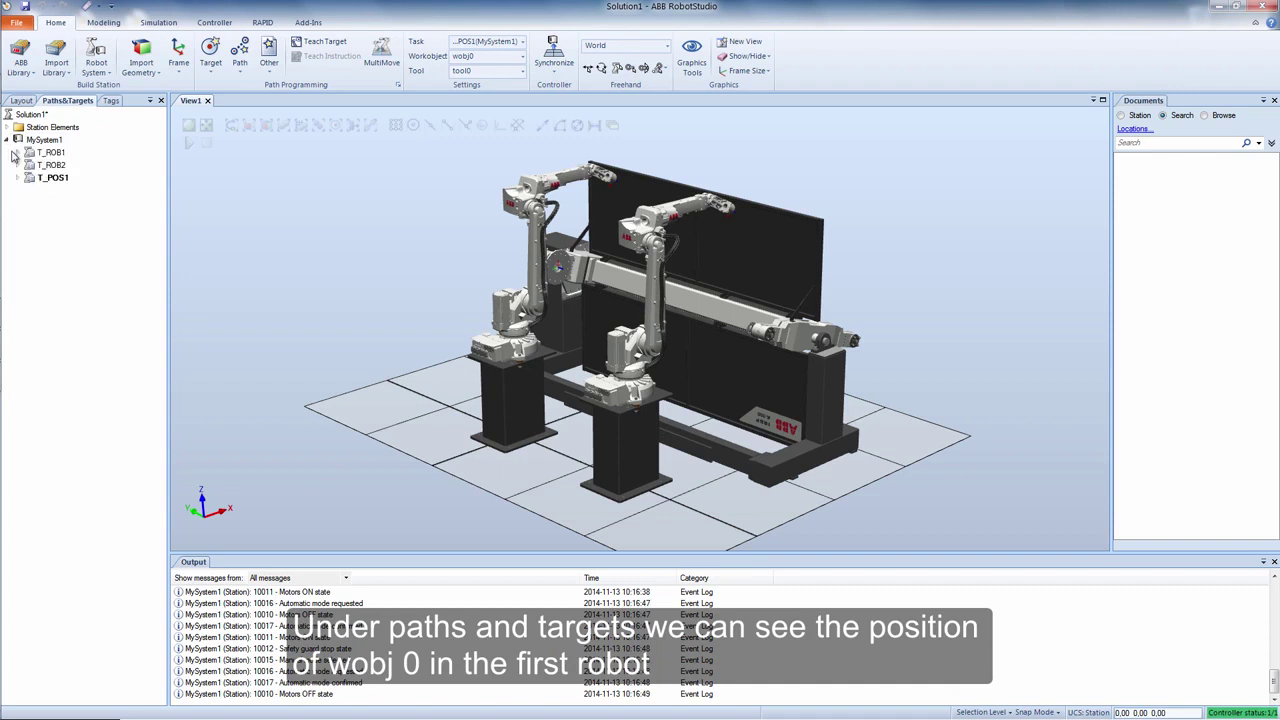
left_click(17, 152)
left_click(29, 178)
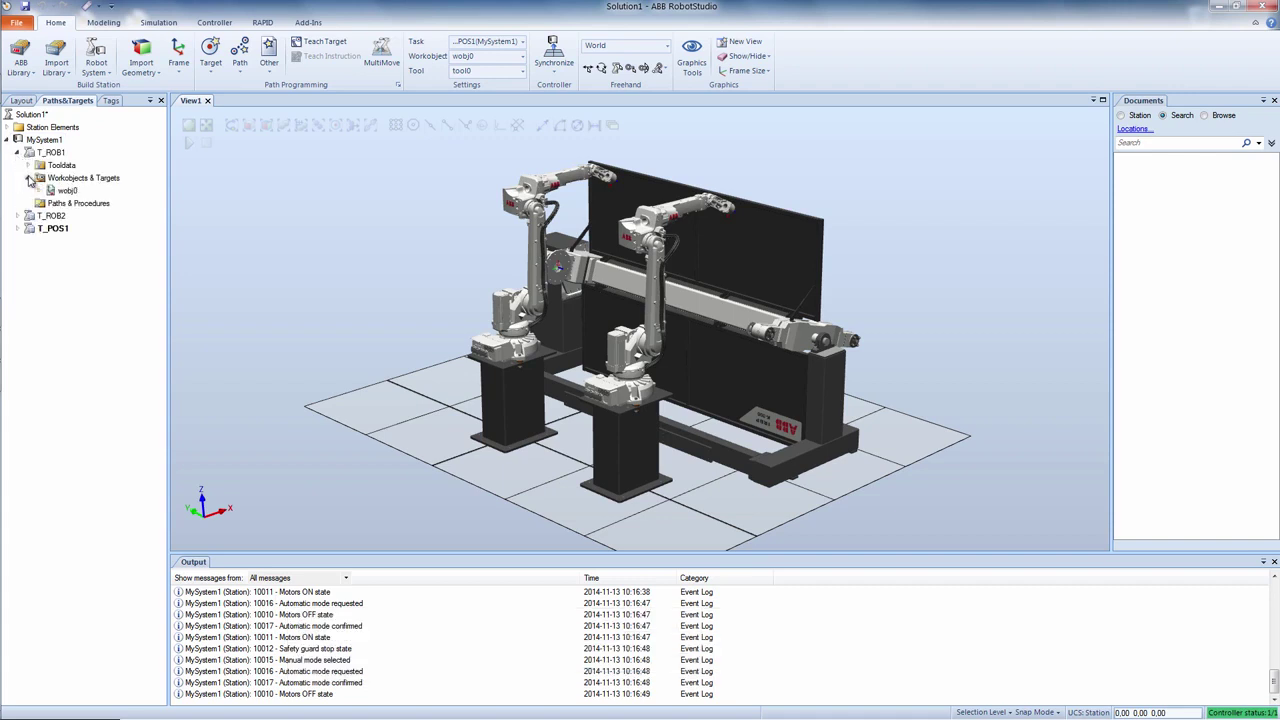
left_click(17, 215)
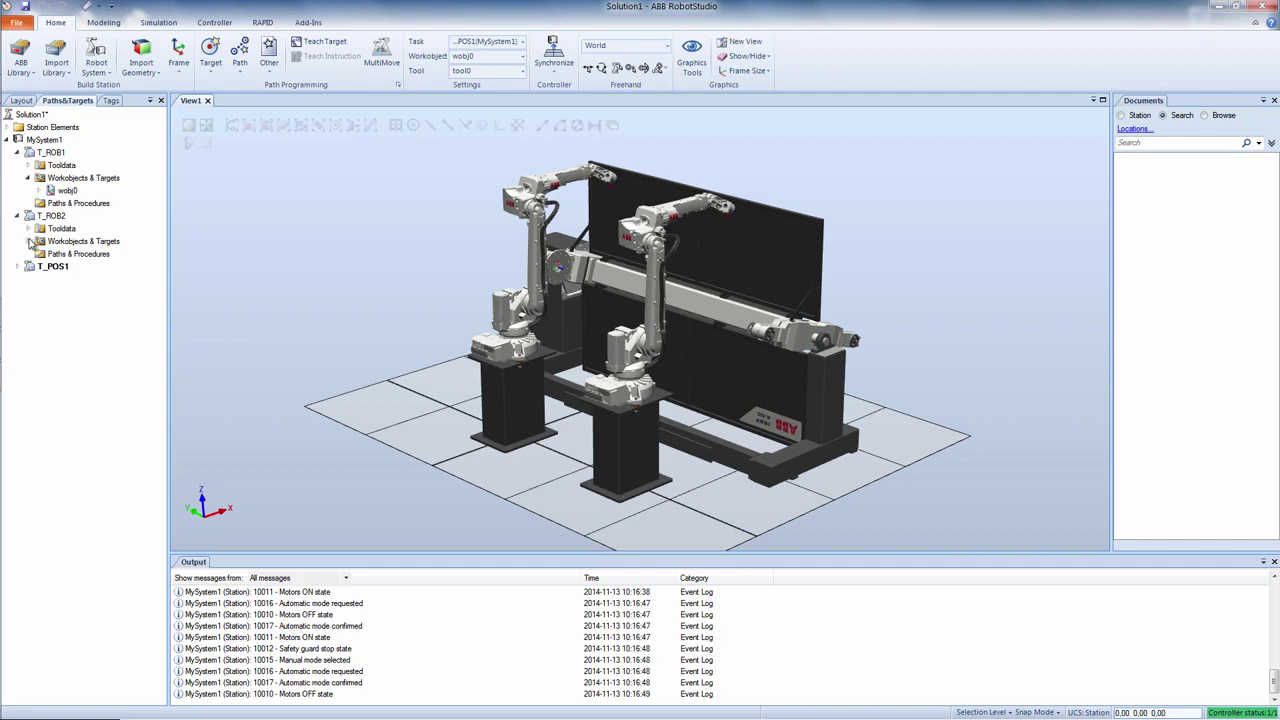
left_click(29, 241)
- Select T_ROB1 and T_ROB2 wobj0 in turn to compare their positions
left_click(65, 191)
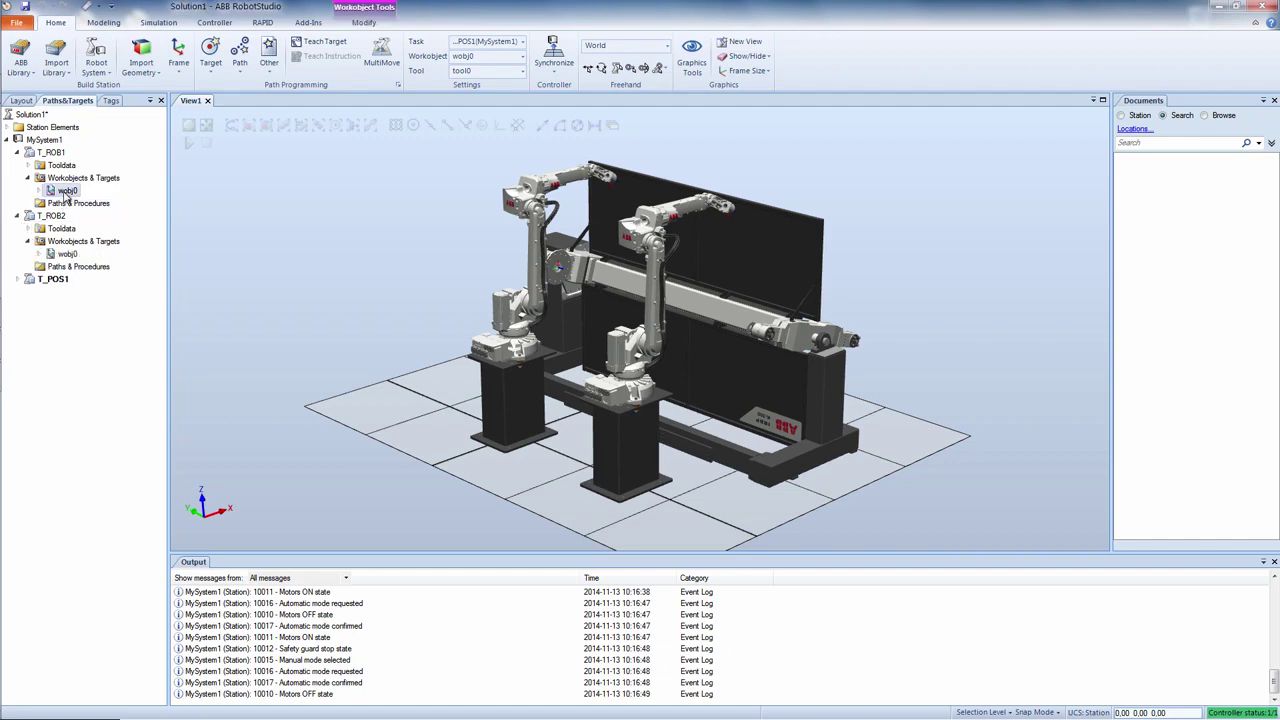
scroll(392, 402, "up", 1)
scroll(406, 410, "up", 2)
scroll(406, 410, "up", 2)
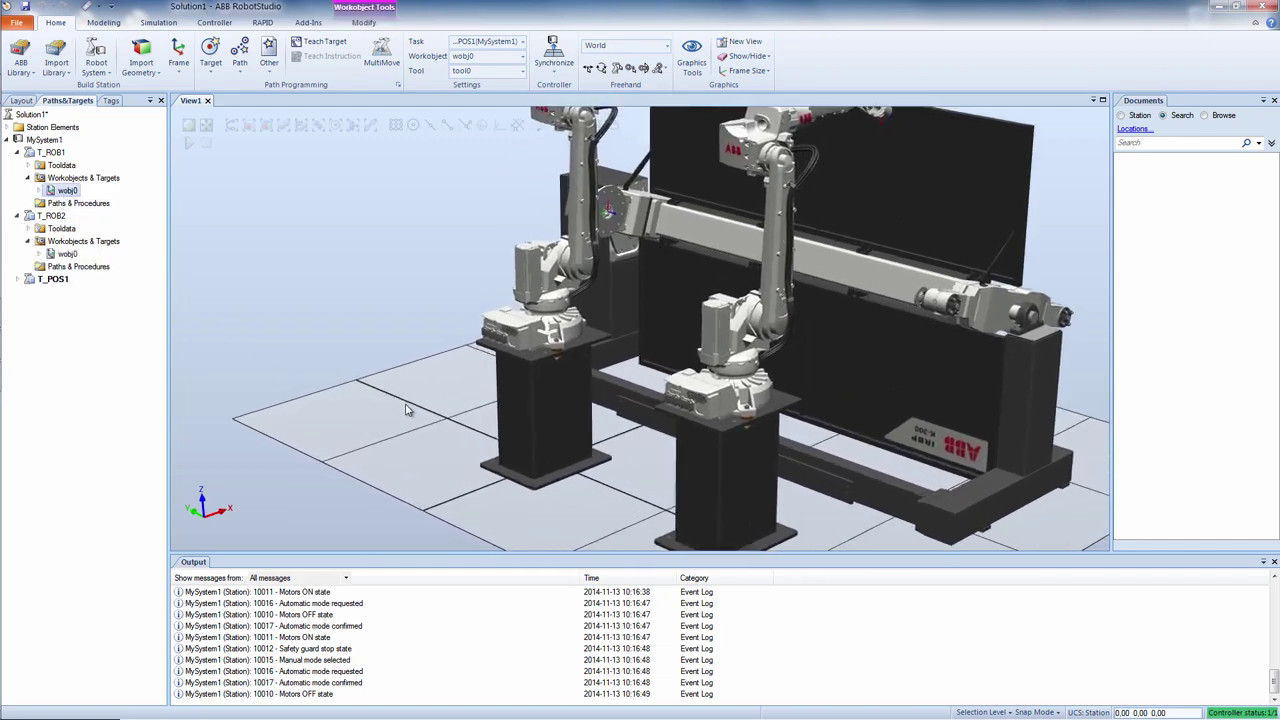
scroll(407, 410, "up", 2)
scroll(409, 410, "up", 2)
scroll(411, 410, "up", 2)
scroll(411, 410, "up", 1)
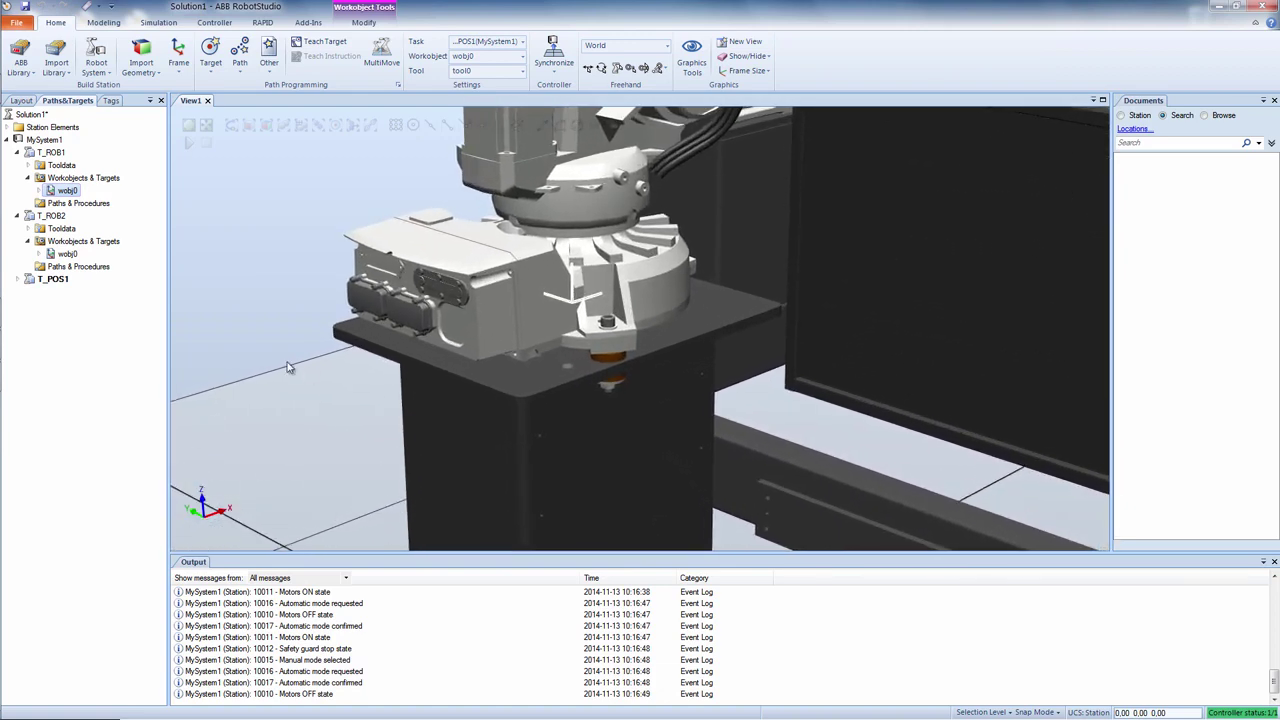
left_click(72, 255)
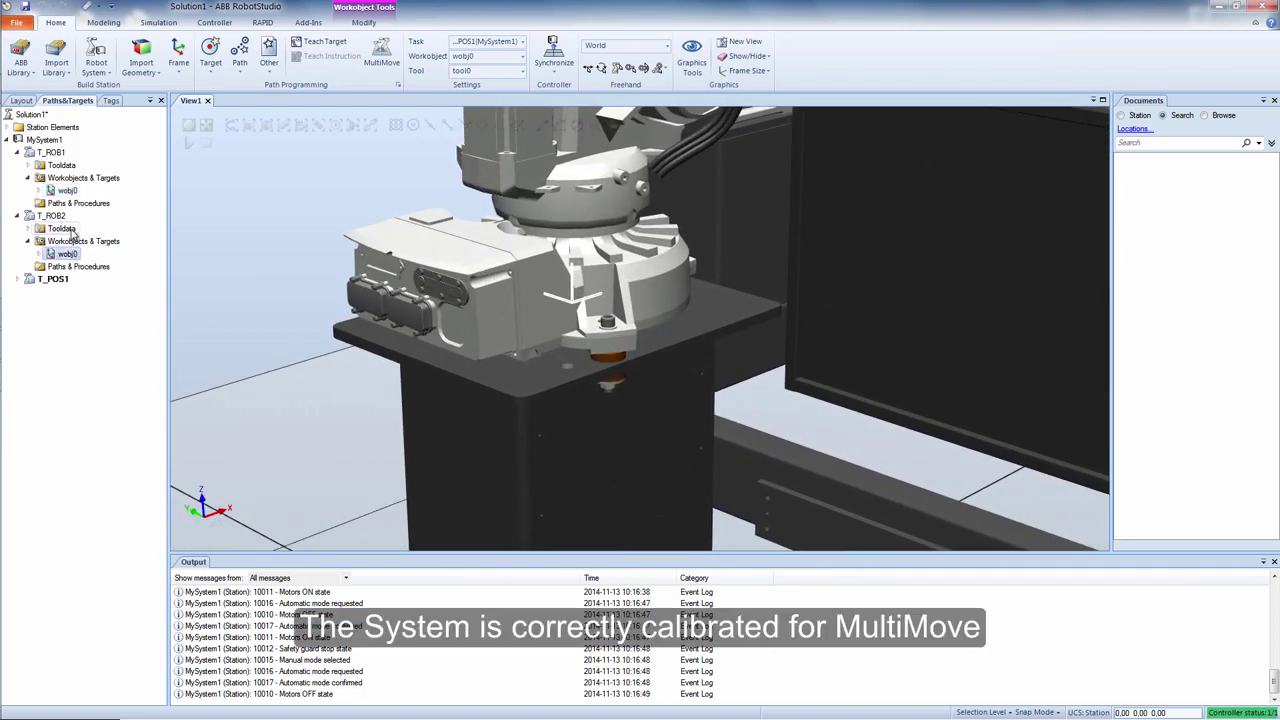
left_click(68, 191)
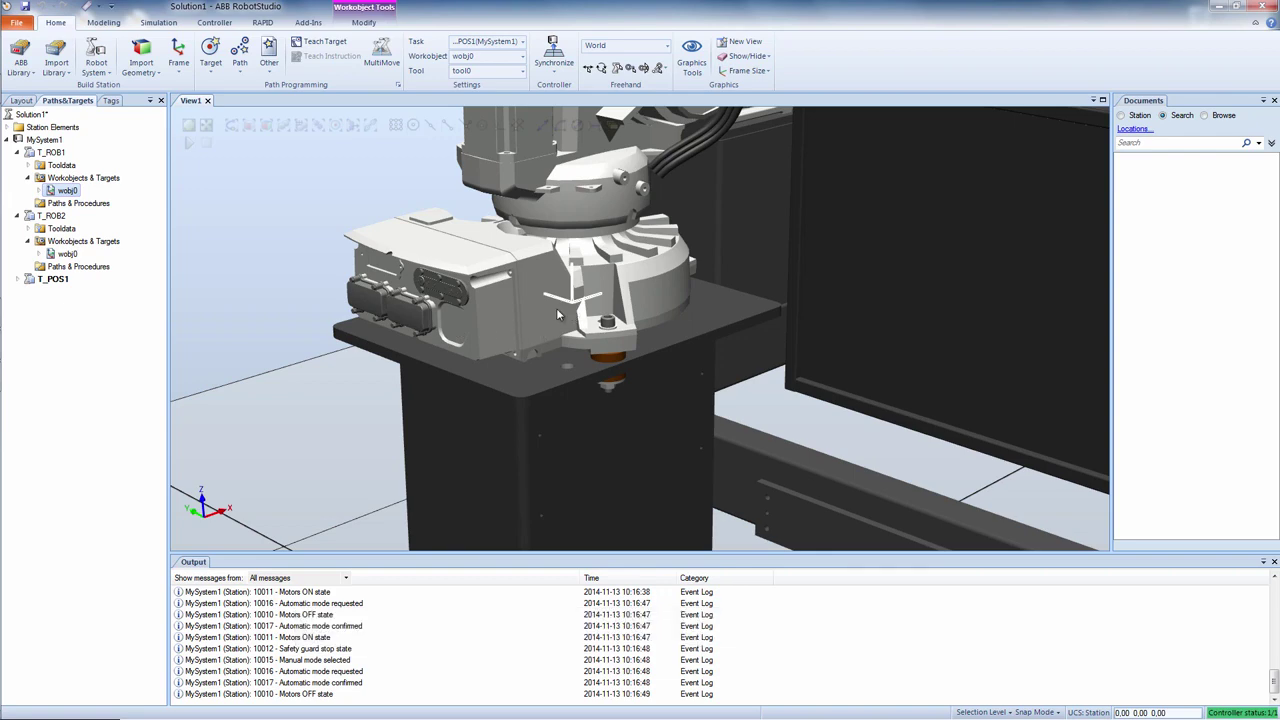
scroll(574, 314, "down", 1)
scroll(573, 315, "down", 3)
scroll(570, 315, "down", 2)
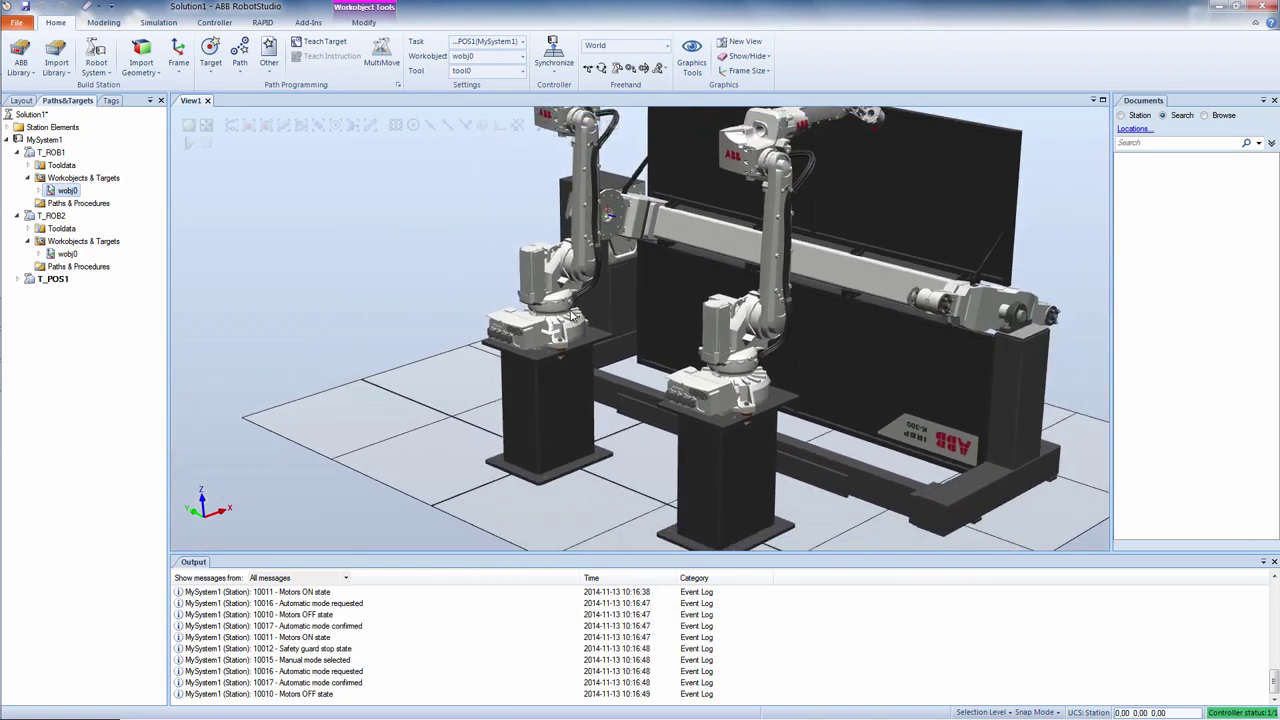
scroll(570, 315, "down", 2)
scroll(570, 315, "down", 1)
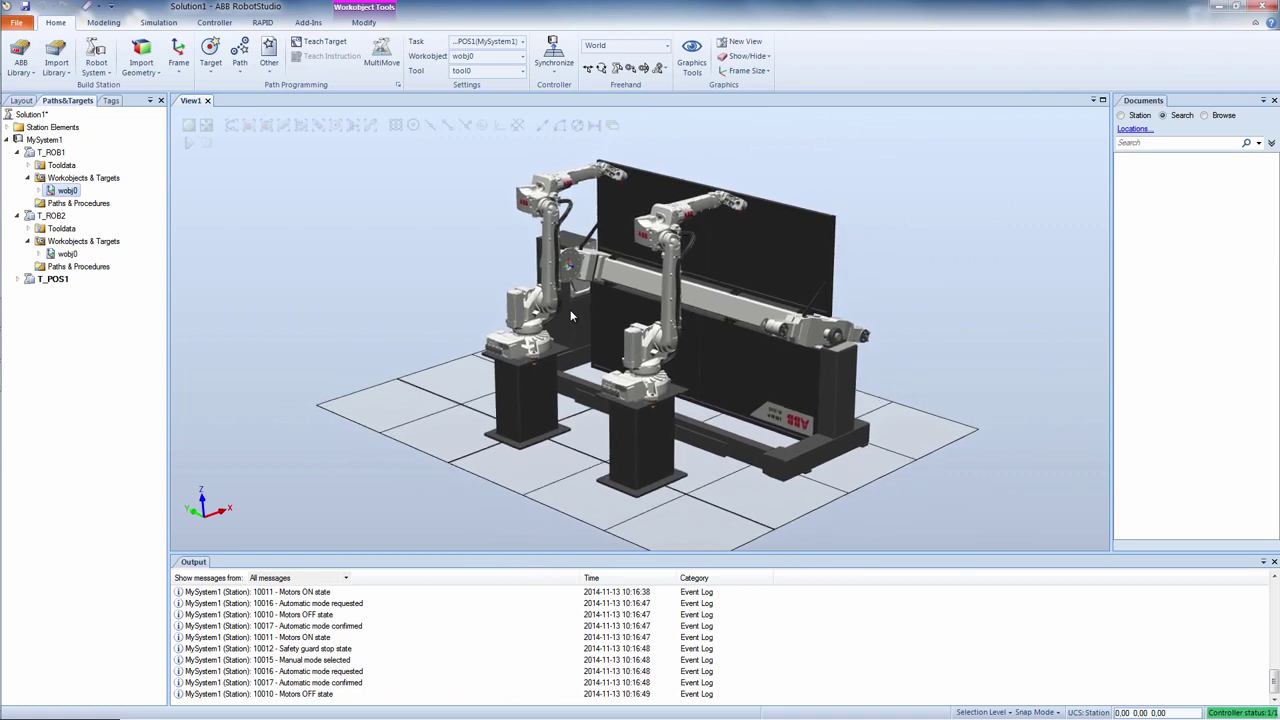